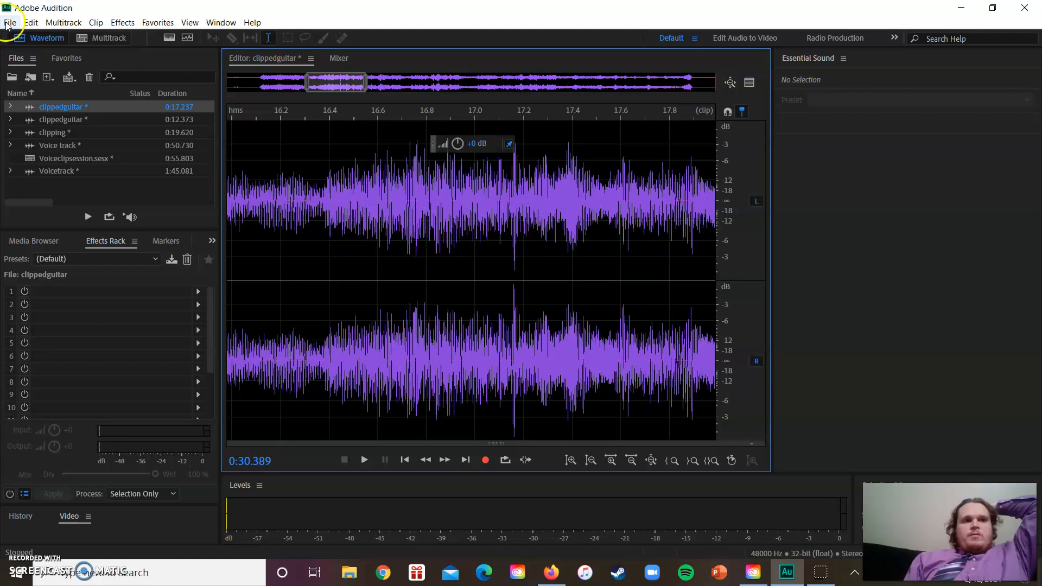
Create a new stereo audio file named voicetrack with a 48000 Hz sample rate and 32-bit float depth
mouse_move(29, 38)
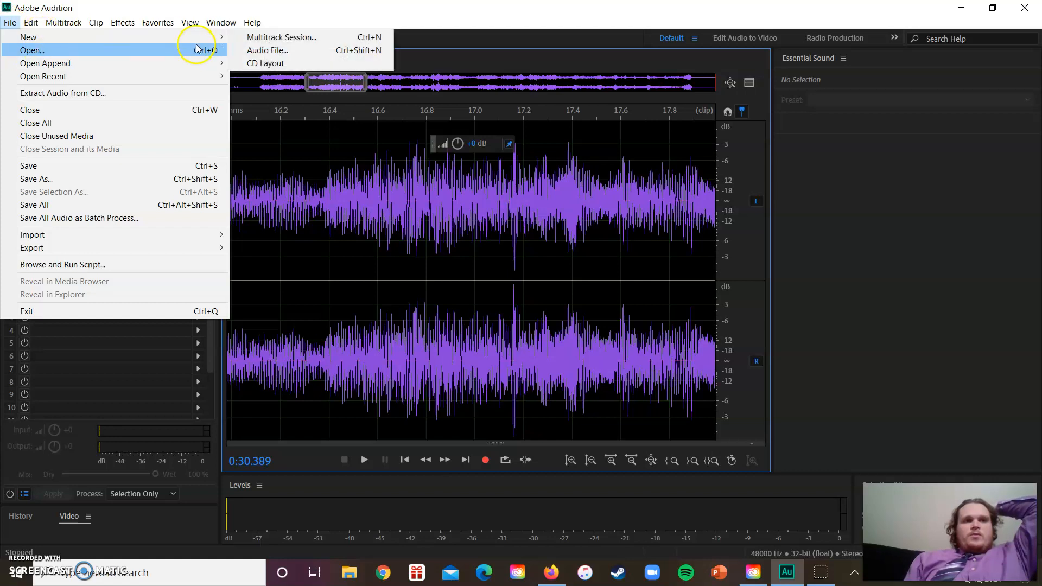
mouse_move(225, 36)
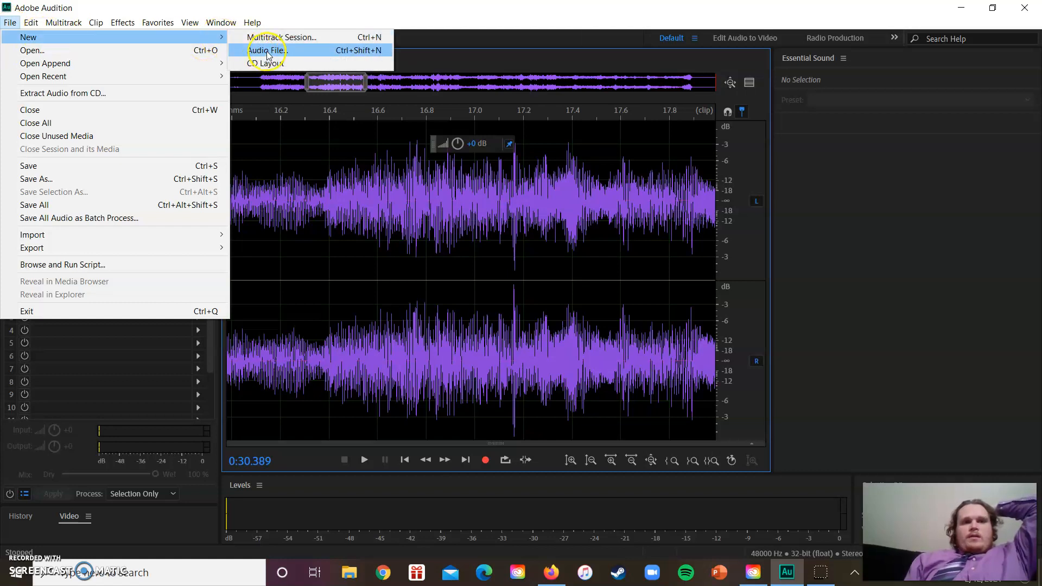
left_click(266, 49)
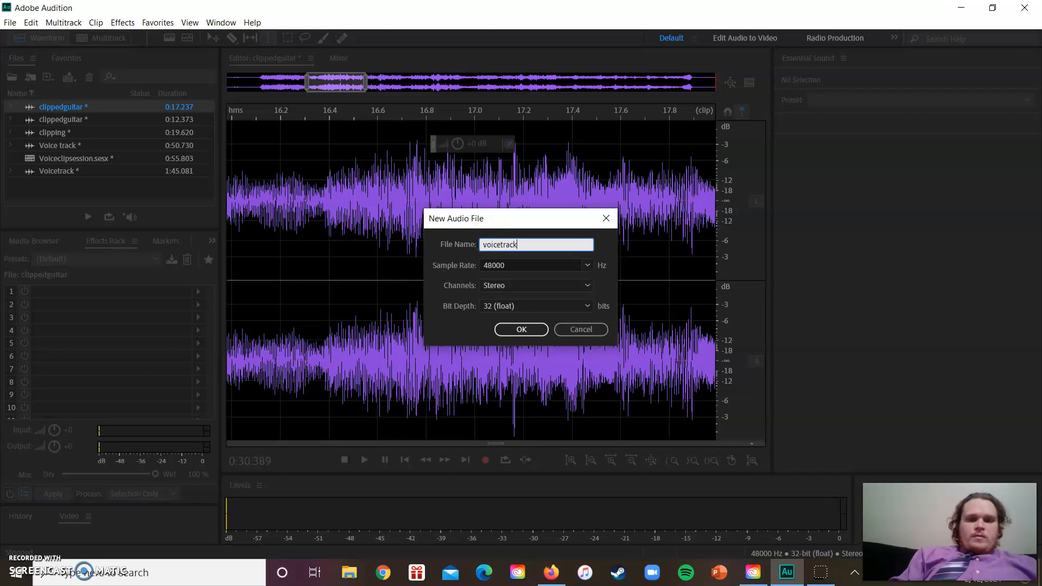
left_click(587, 286)
left_click(514, 303)
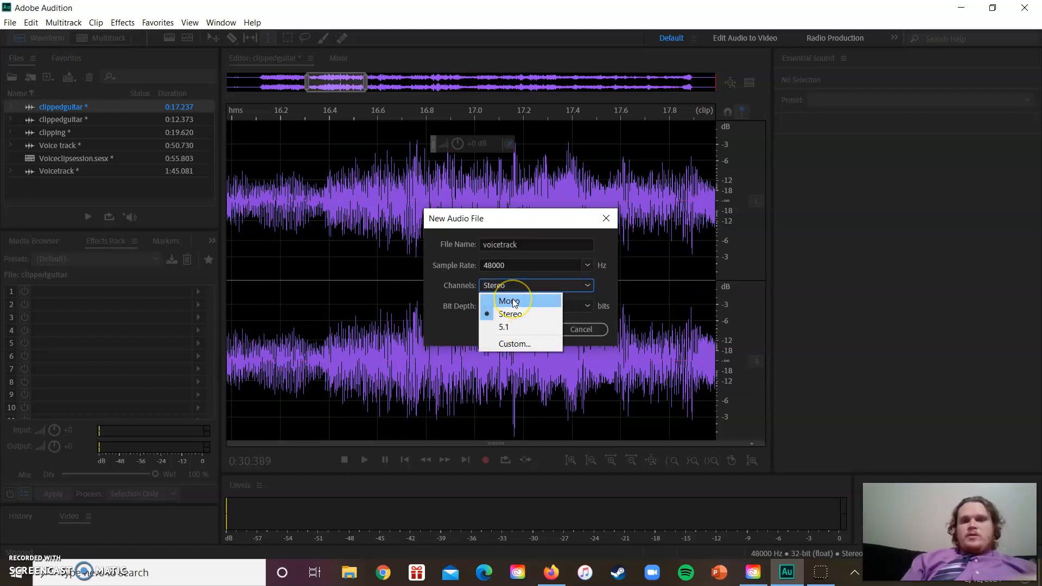
left_click(513, 333)
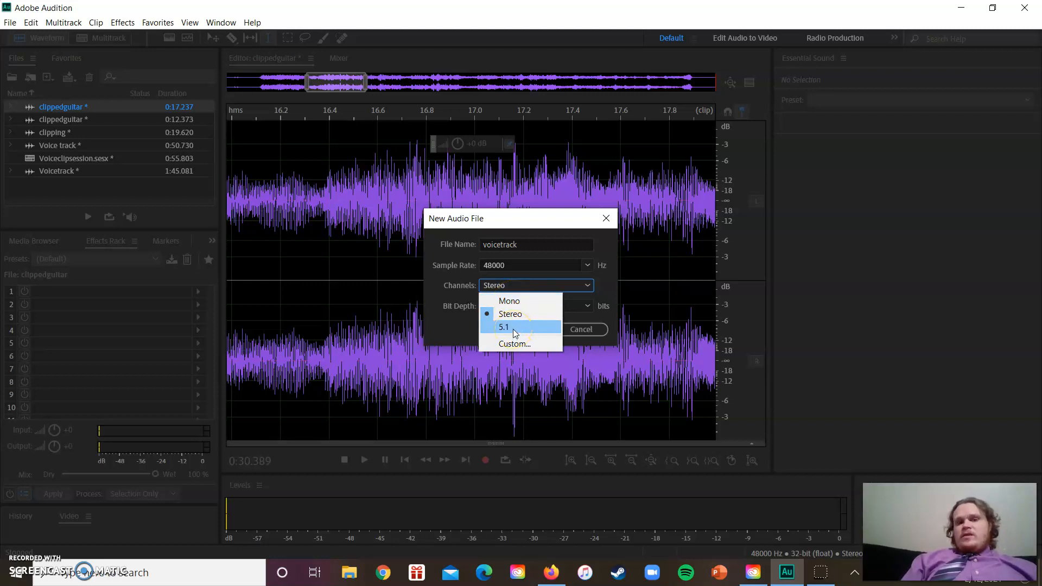
left_click(526, 317)
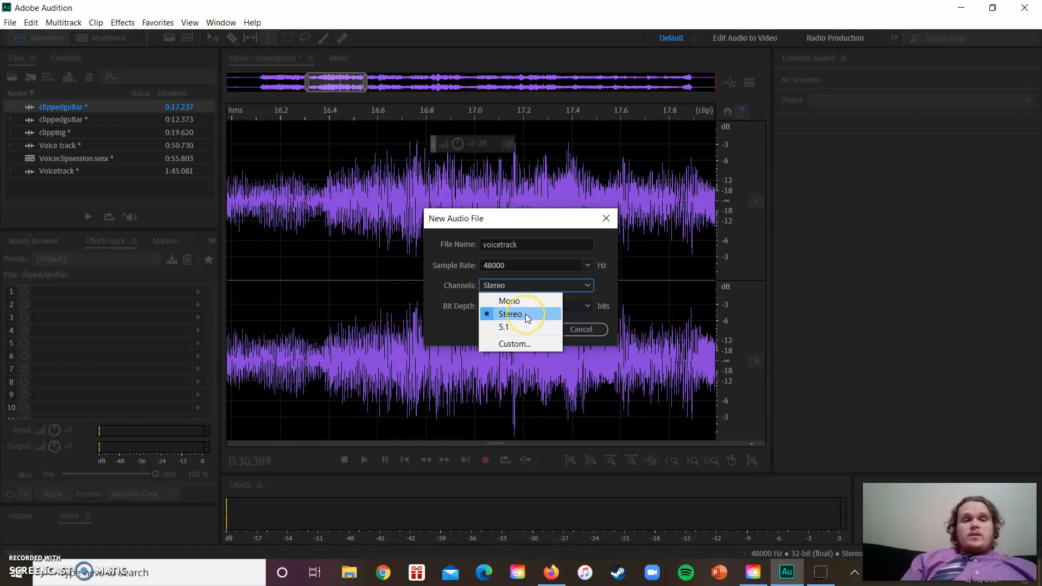
left_click(526, 315)
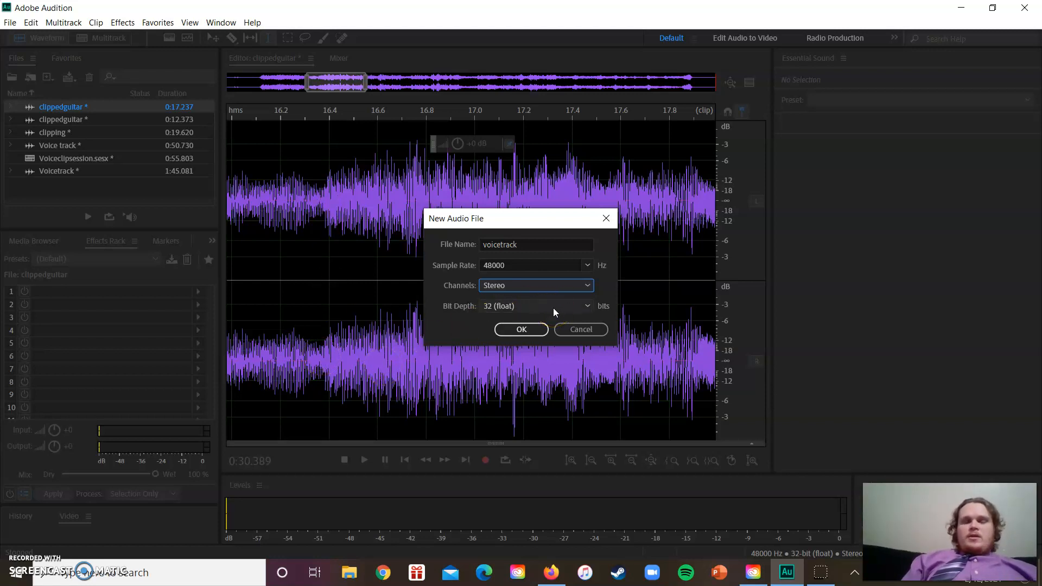
left_click(519, 331)
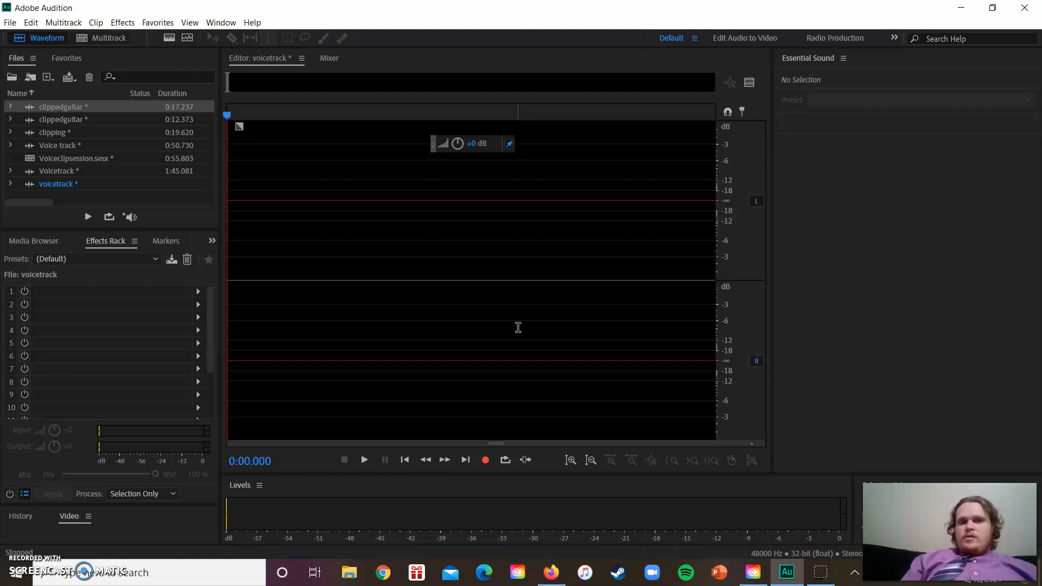
Record about 57 seconds of speech into the voicetrack file, and stop the recording
left_click(485, 461)
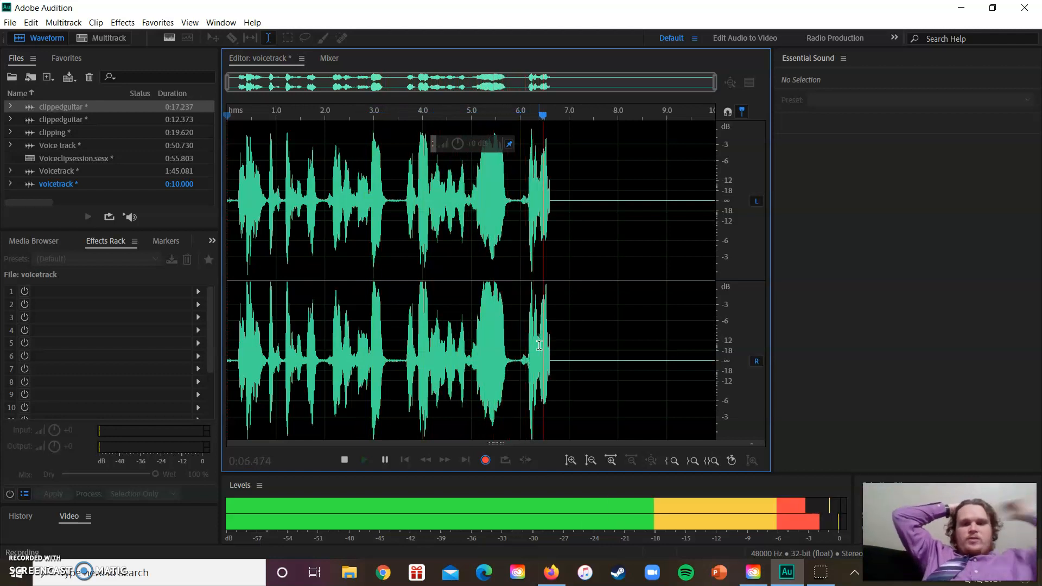
key("XF86AudioRaiseVolume")
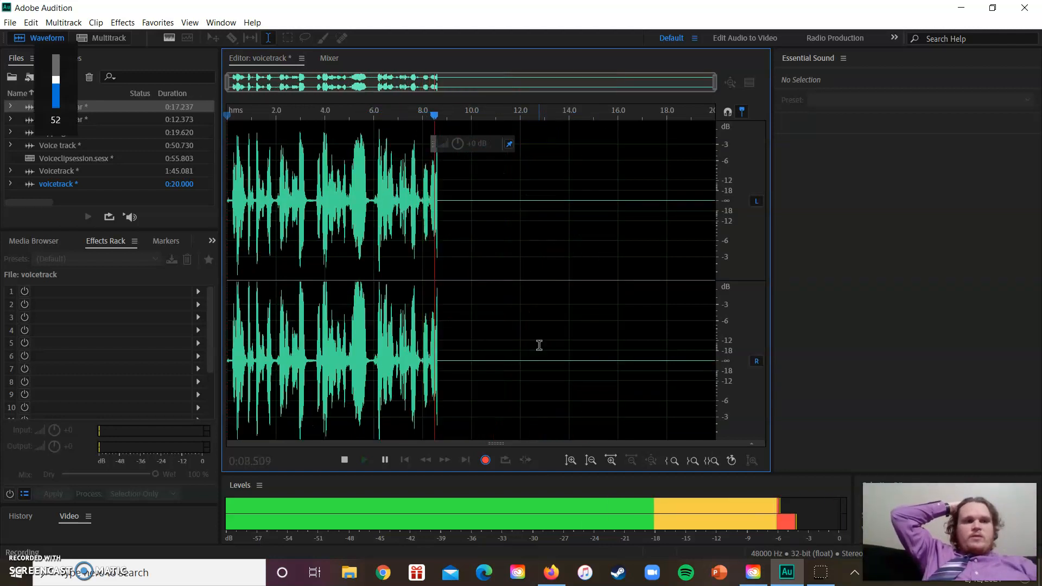
key("XF86AudioLowerVolume")
key("XF86AudioLowerVolume")
key("XF86AudioLowerVolume")
key("XF86AudioLowerVolume")
key("XF86AudioLowerVolume")
key("XF86AudioLowerVolume")
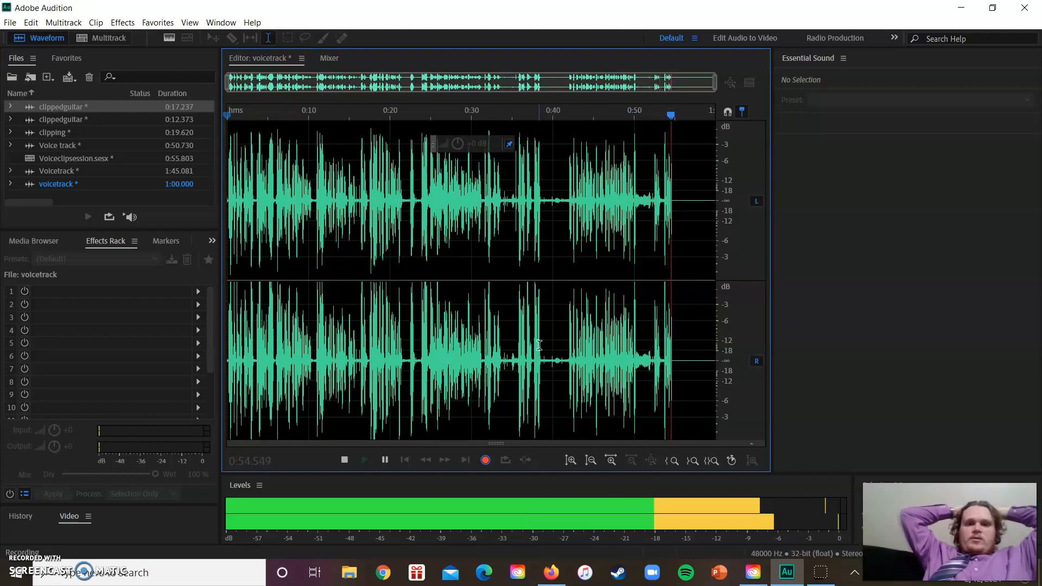
key("space")
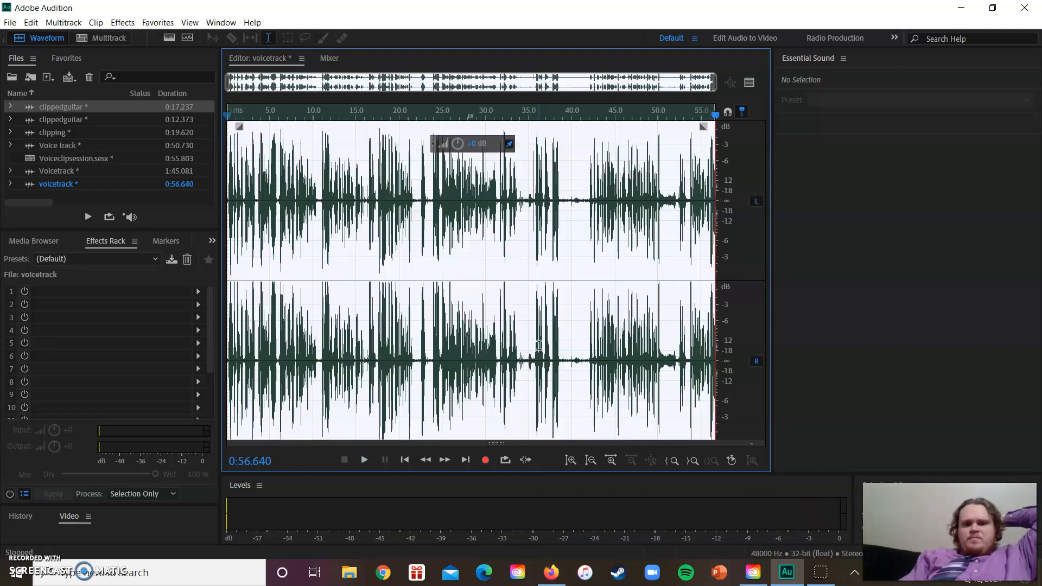
Listen to the recorded voice from about 0:33.7 to check the pause before the following phrase
left_click(519, 242)
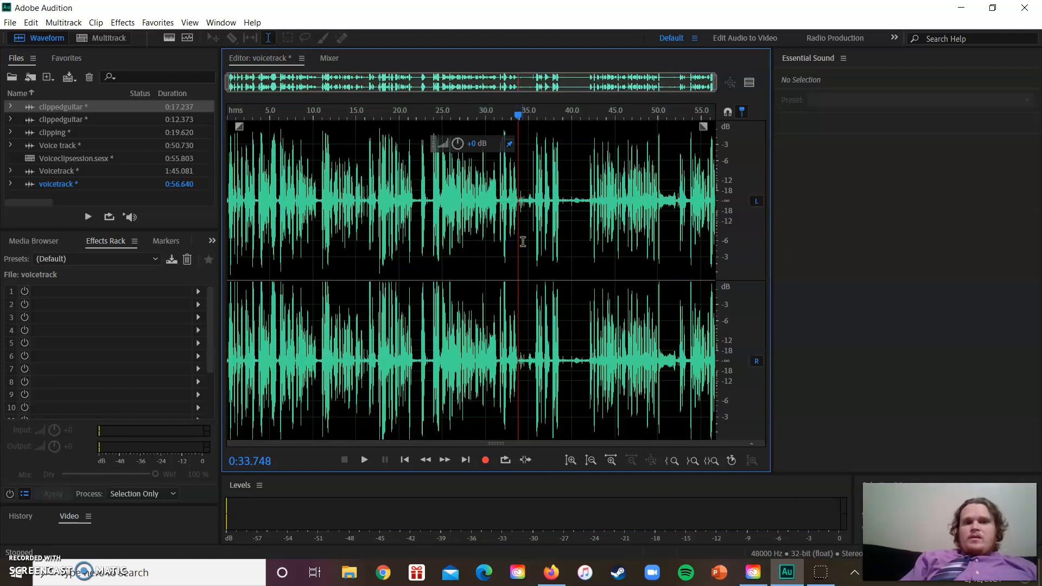
key("space")
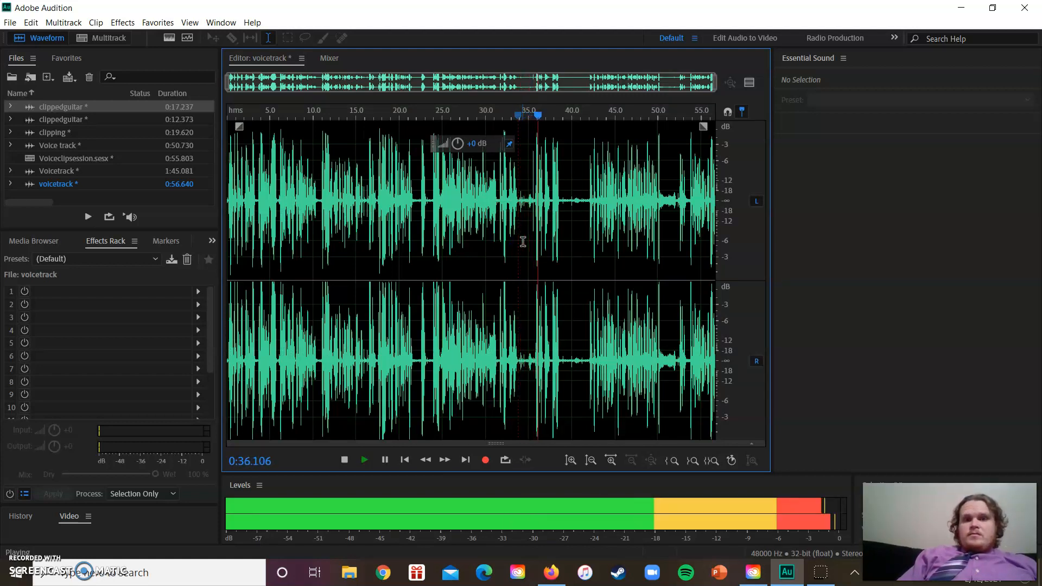
key("space")
left_click(594, 387)
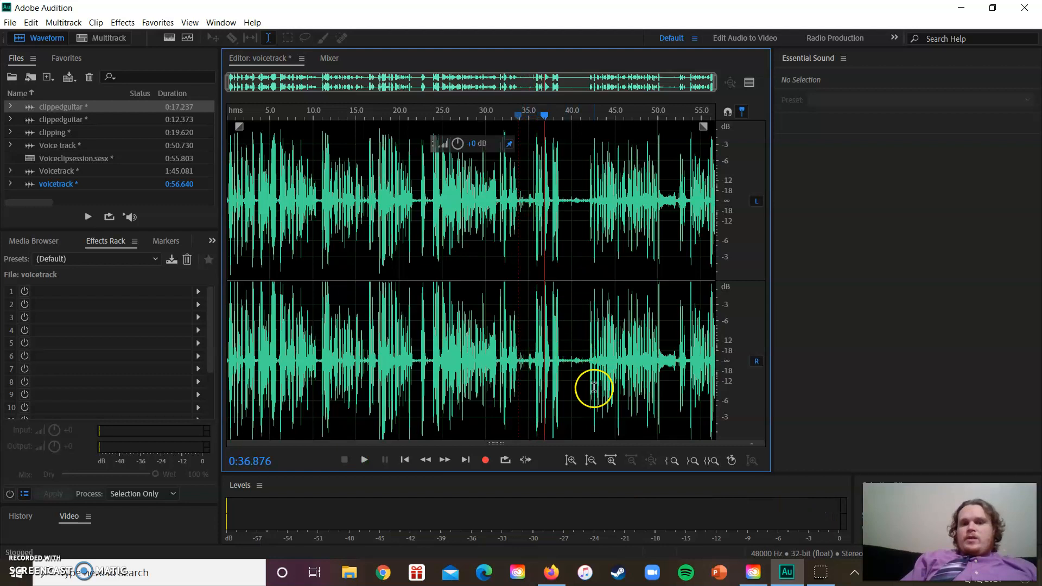
left_click(611, 460)
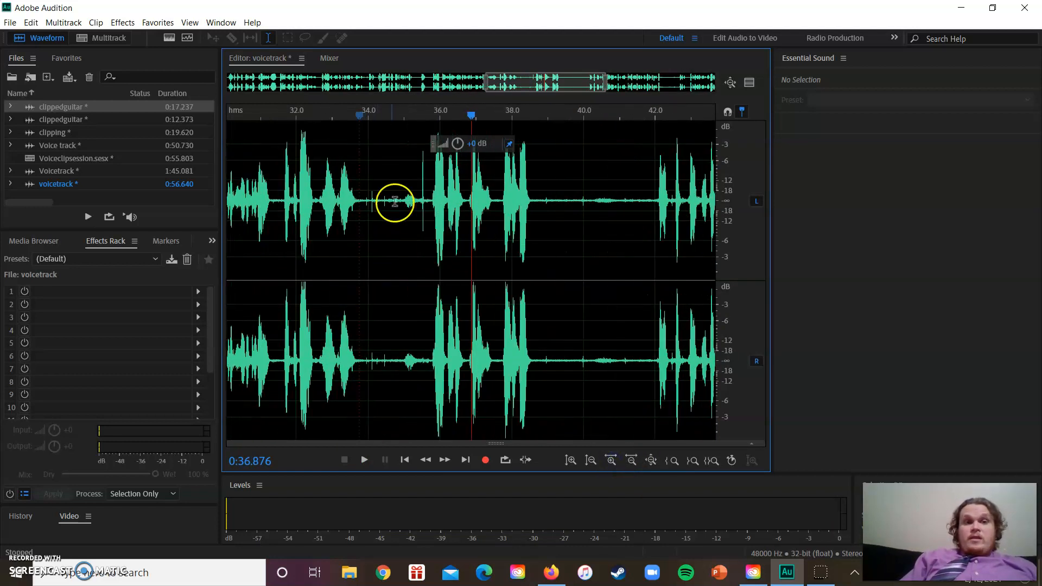
Examine the breath noise at about 0:35 and the quiet gaps between phrases, including the one from about 0:38.5 to 0:42
left_click_drag(404, 201, 414, 208)
left_click(386, 213)
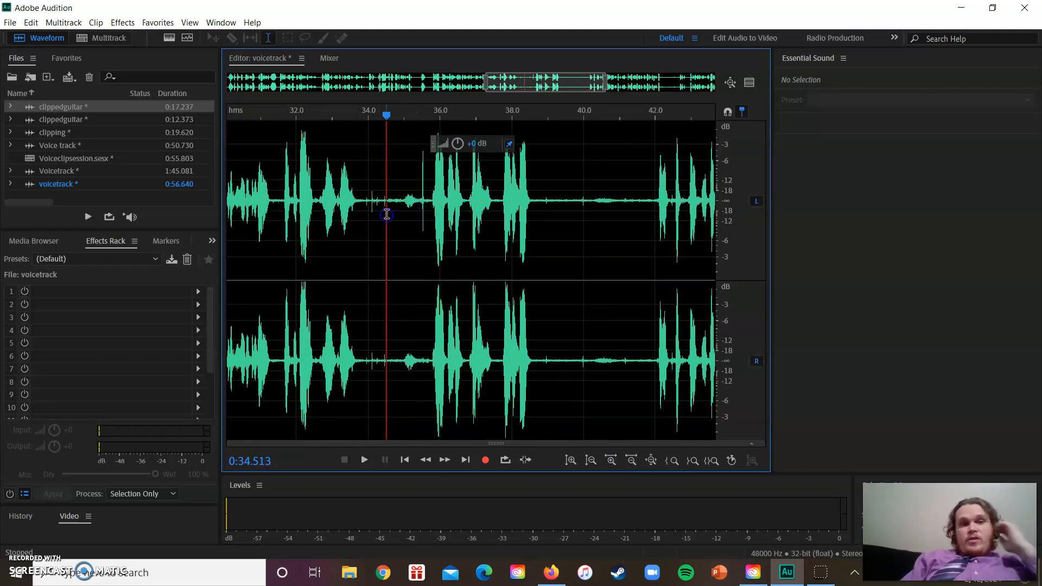
left_click(282, 201)
left_click_drag(403, 202, 414, 209)
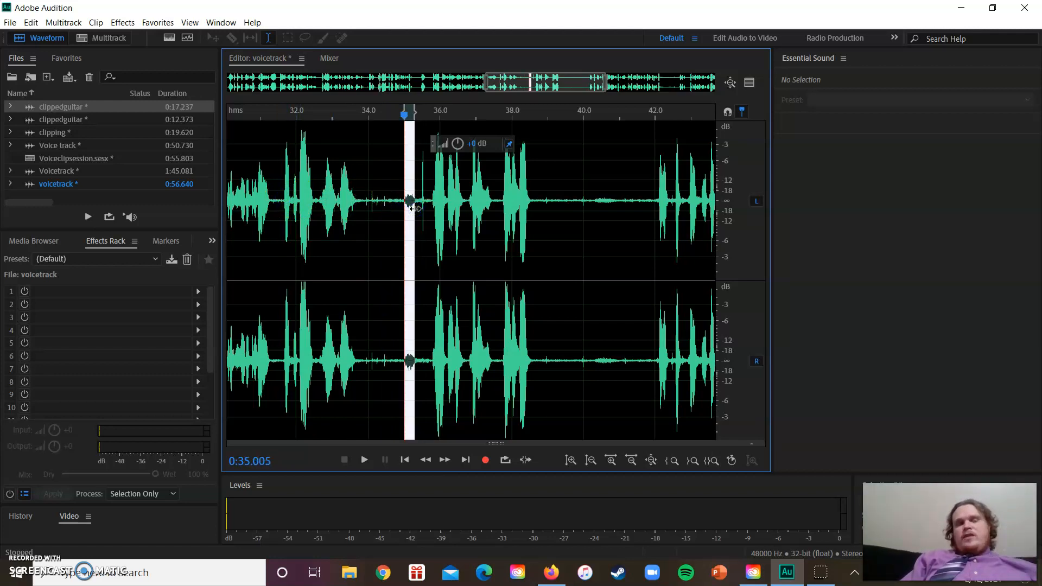
left_click(394, 211)
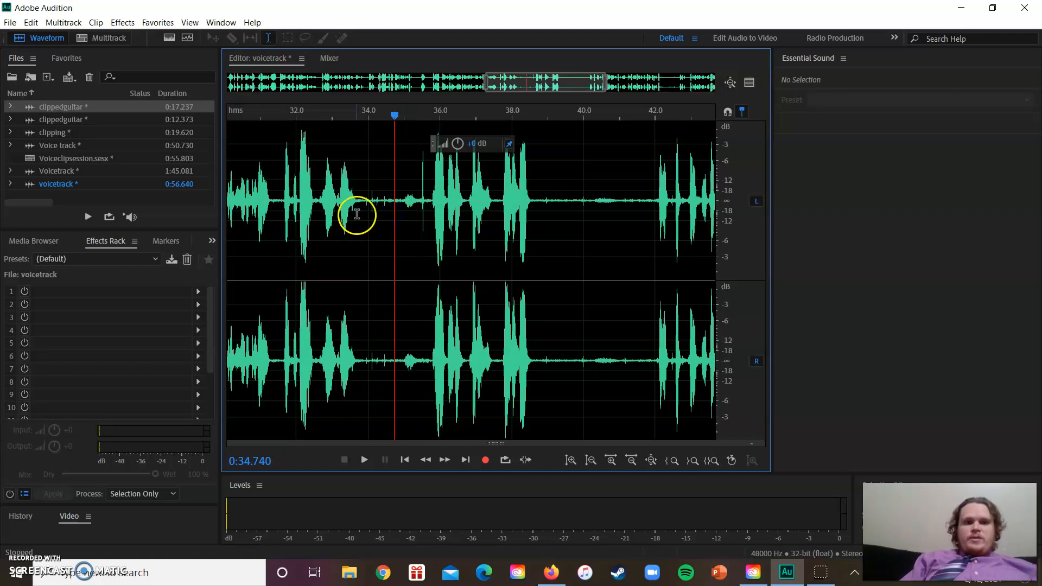
left_click_drag(365, 203, 400, 205)
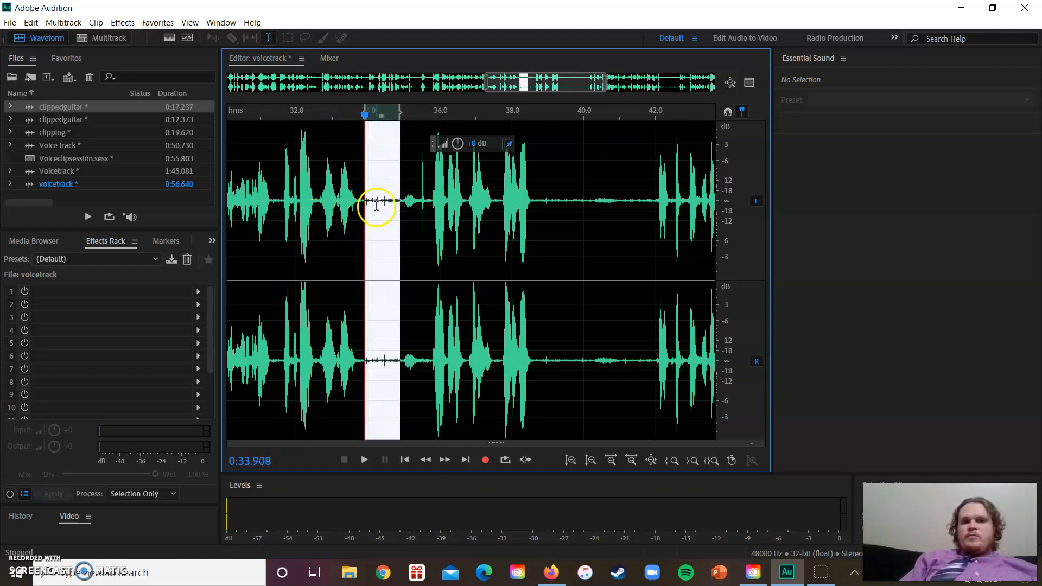
left_click(376, 204)
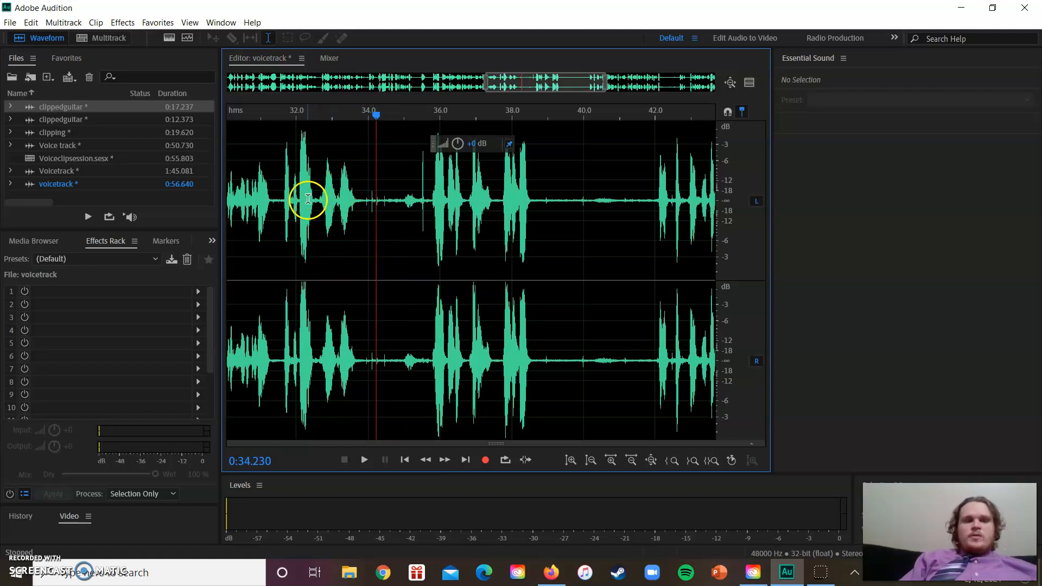
left_click(269, 212)
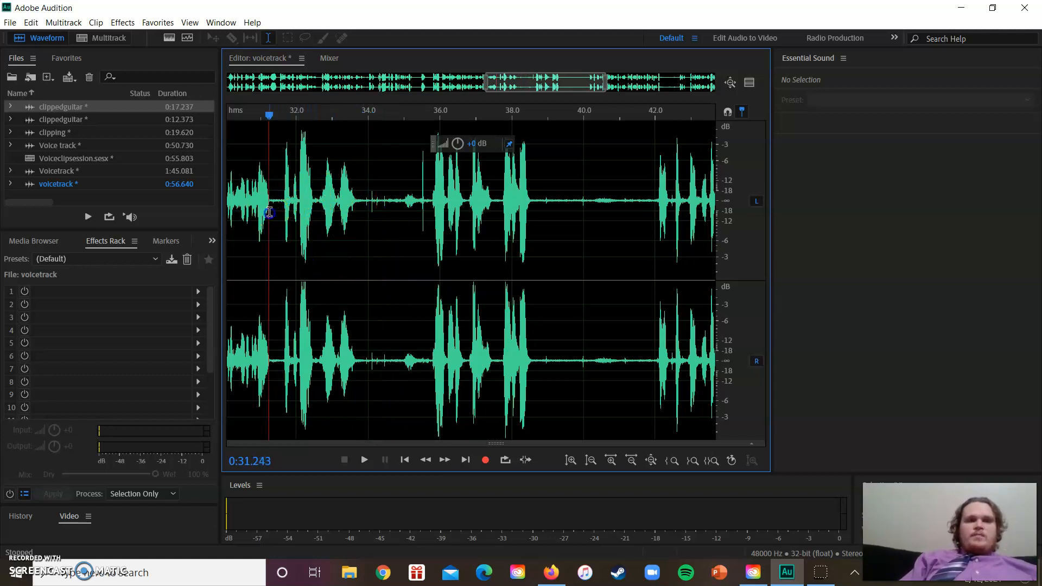
left_click_drag(529, 219, 654, 236)
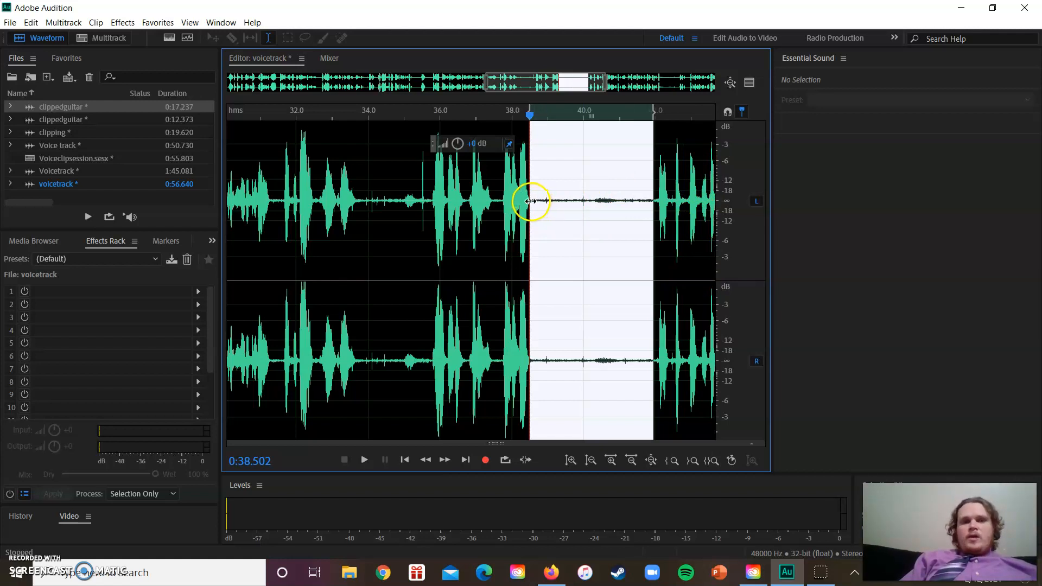
Try deleting the entire pause from about 0:33.5 to 0:35.9, play across the join, and undo the deletion
left_click(363, 200)
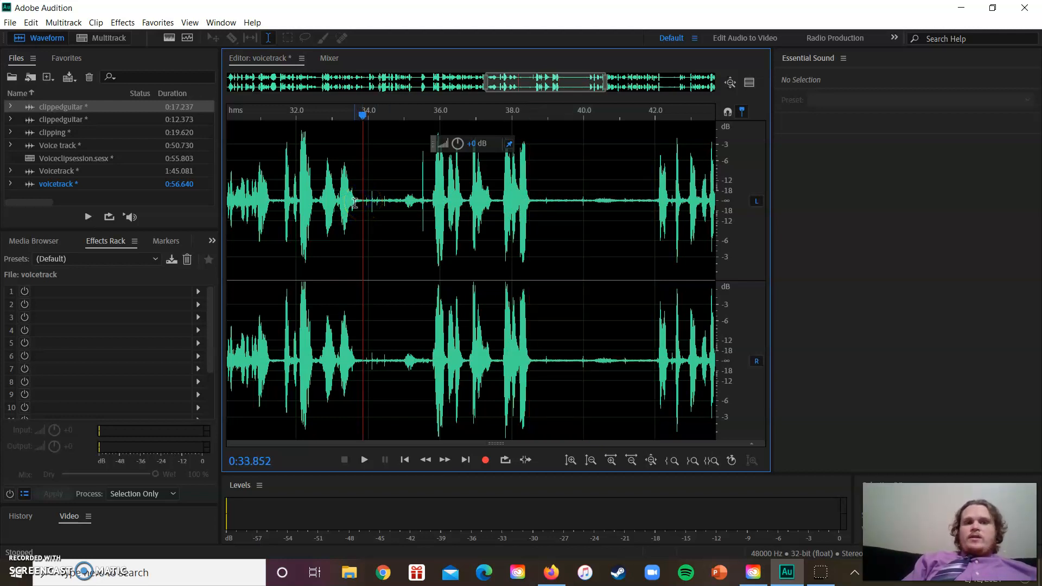
left_click_drag(351, 201, 434, 210)
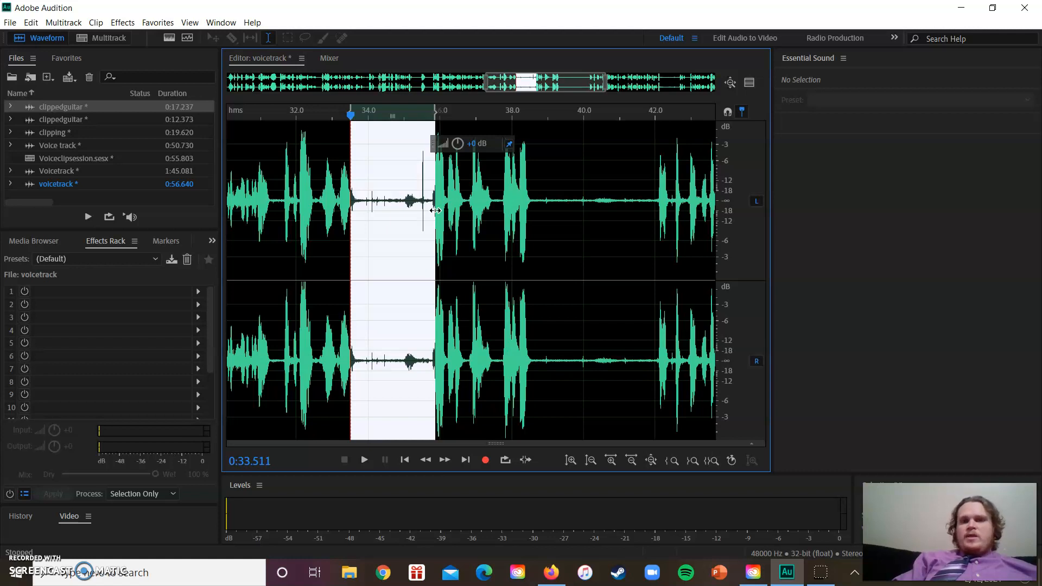
key("Delete")
left_click(310, 200)
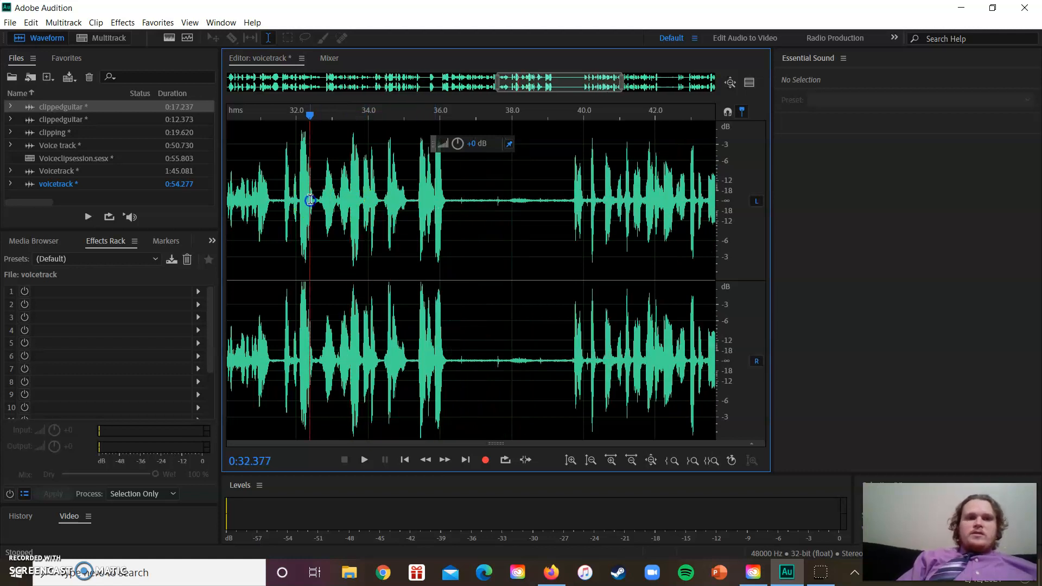
key("space")
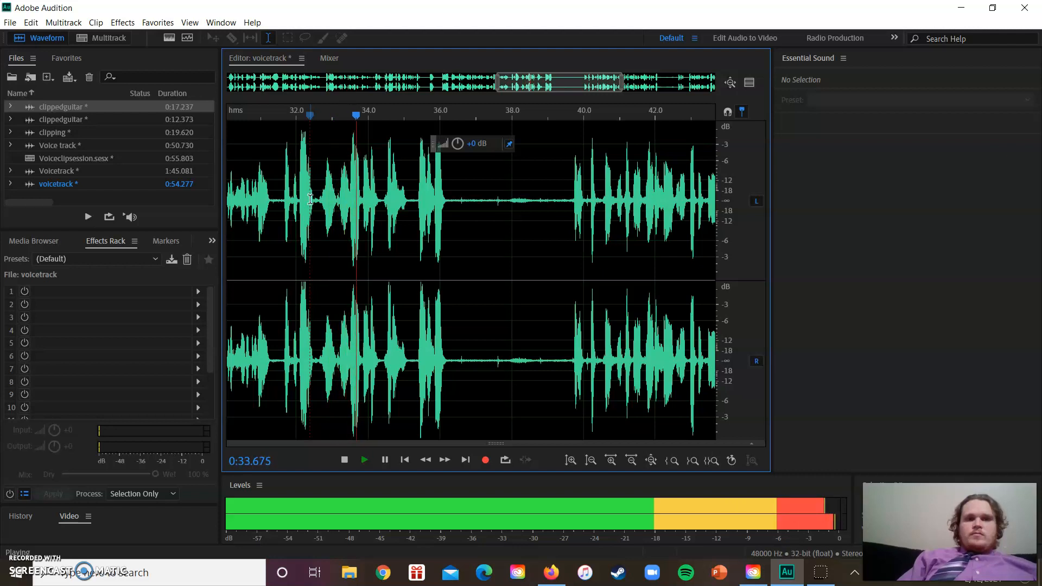
key("space")
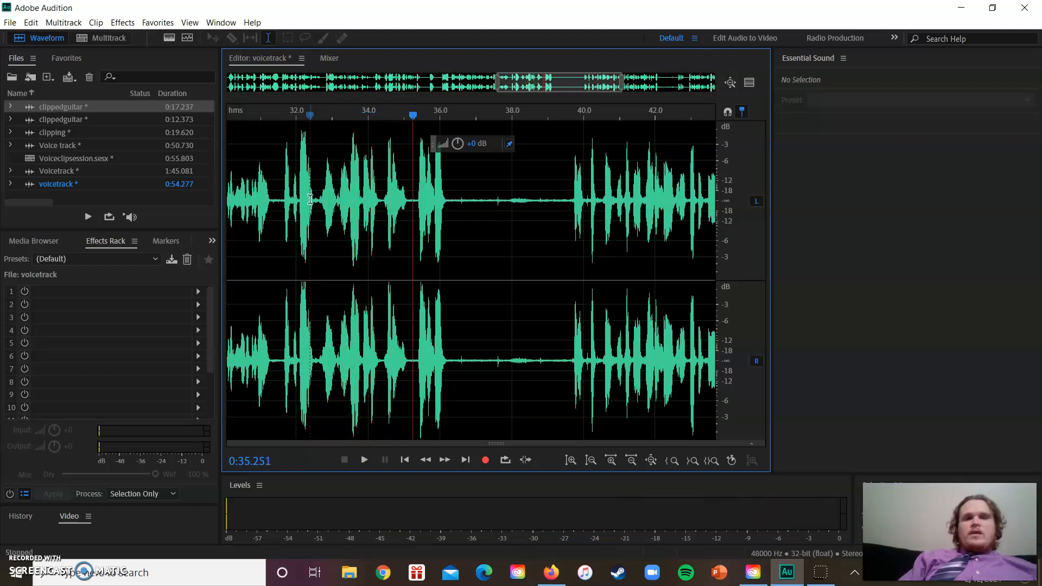
key("ctrl+z")
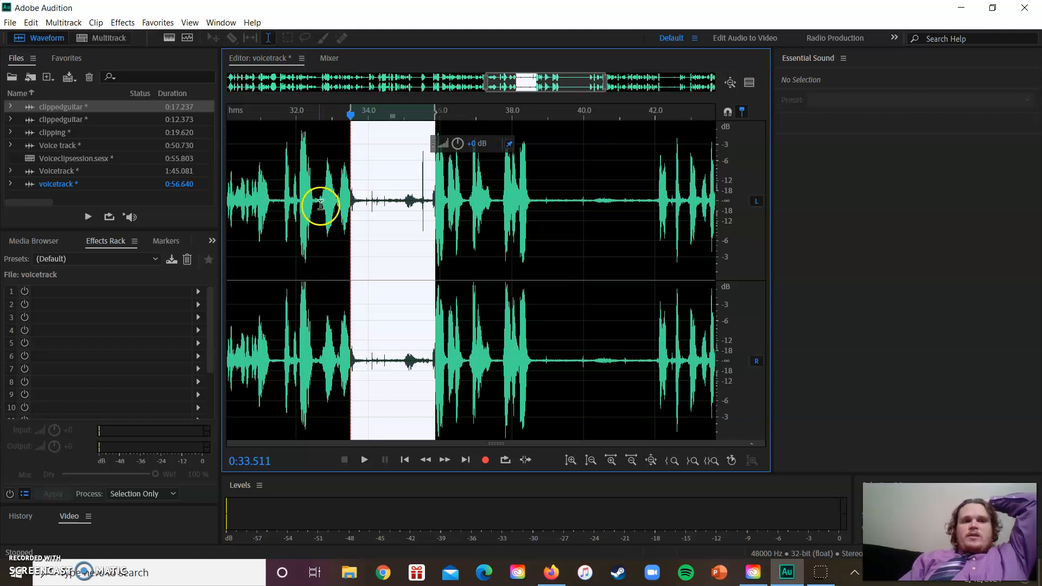
Delete the noisy middle of the pause, from about 0:33.9 to 0:35.7, and play the edit from about 0:32.5
left_click(316, 205)
key("space")
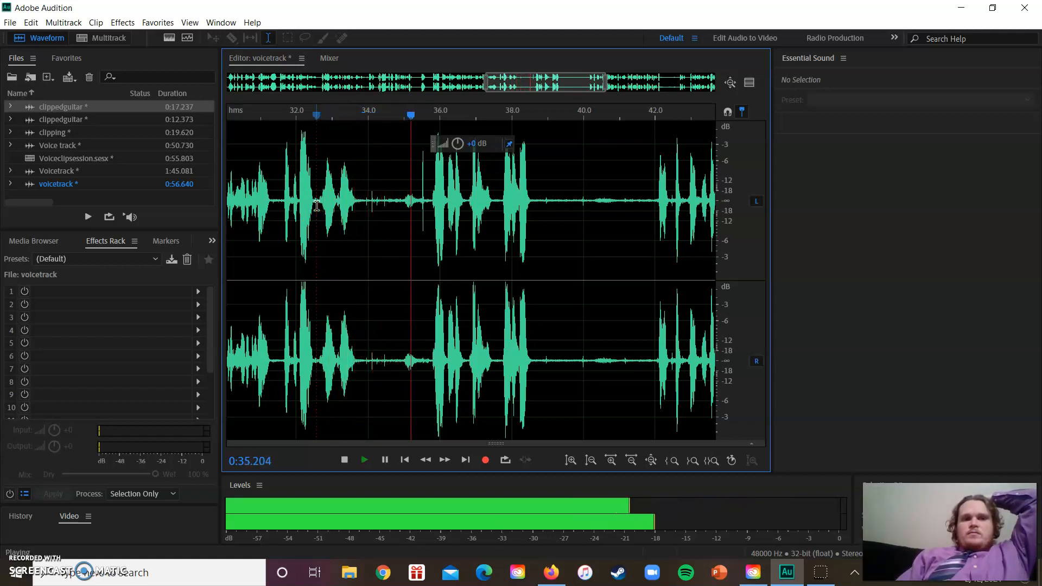
key("space")
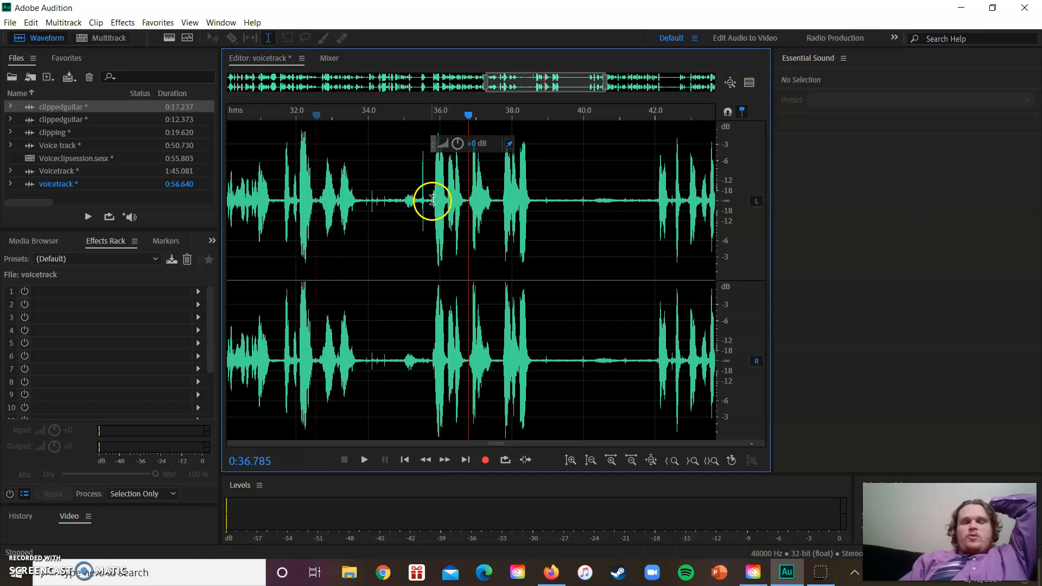
left_click_drag(428, 201, 365, 203)
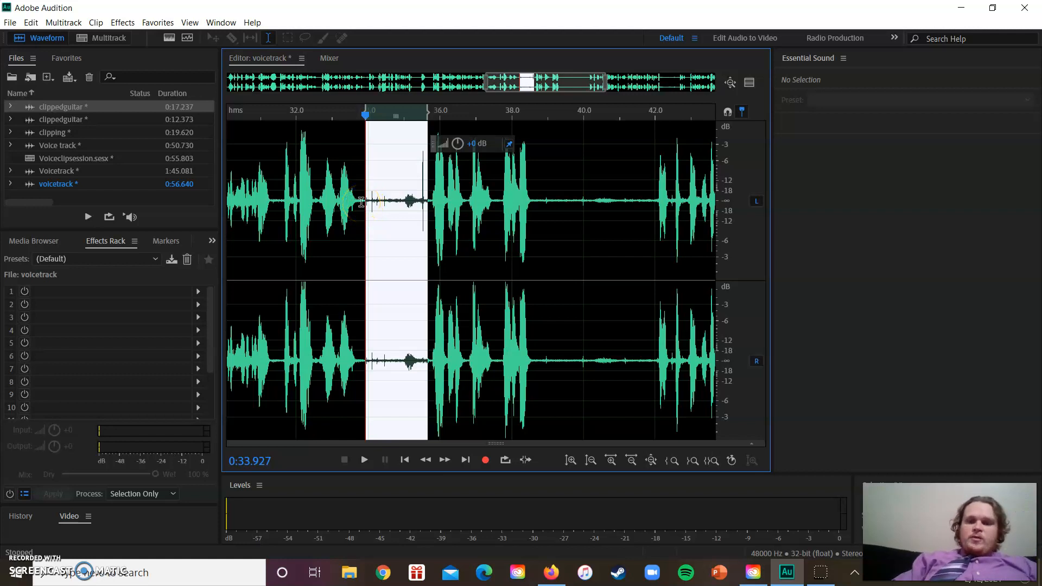
key("Delete")
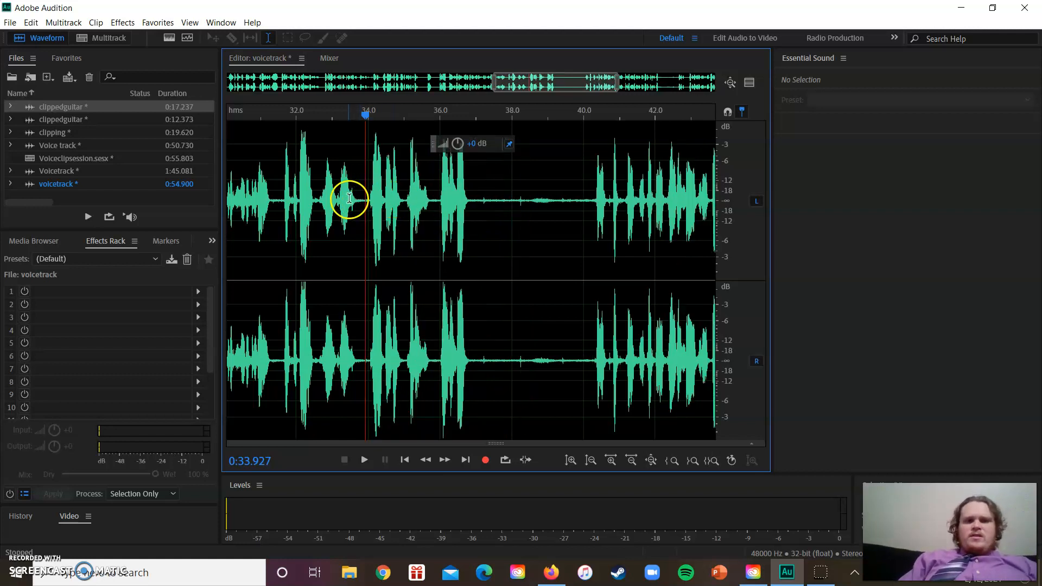
left_click(316, 201)
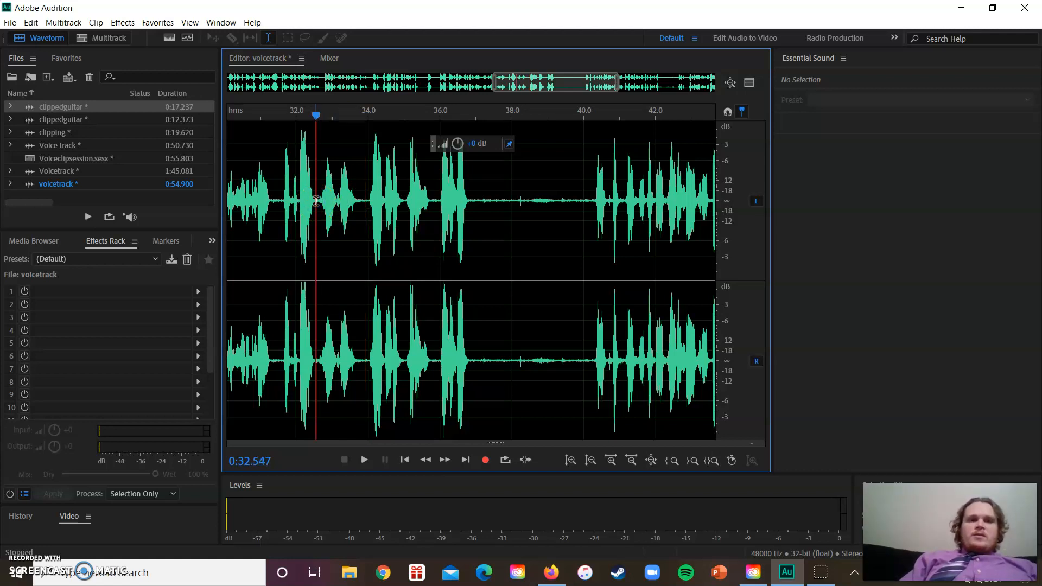
key("space")
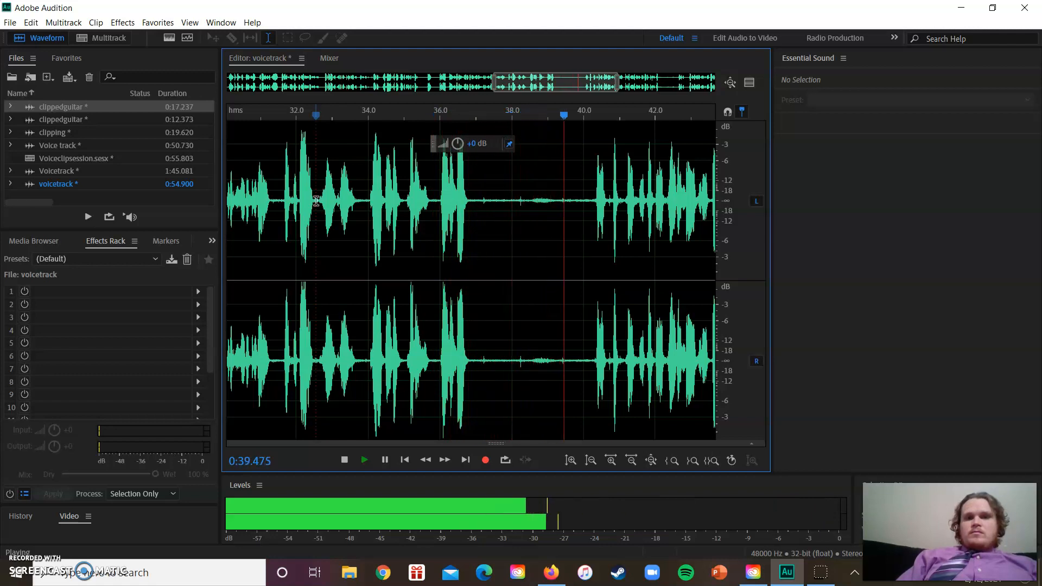
key("space")
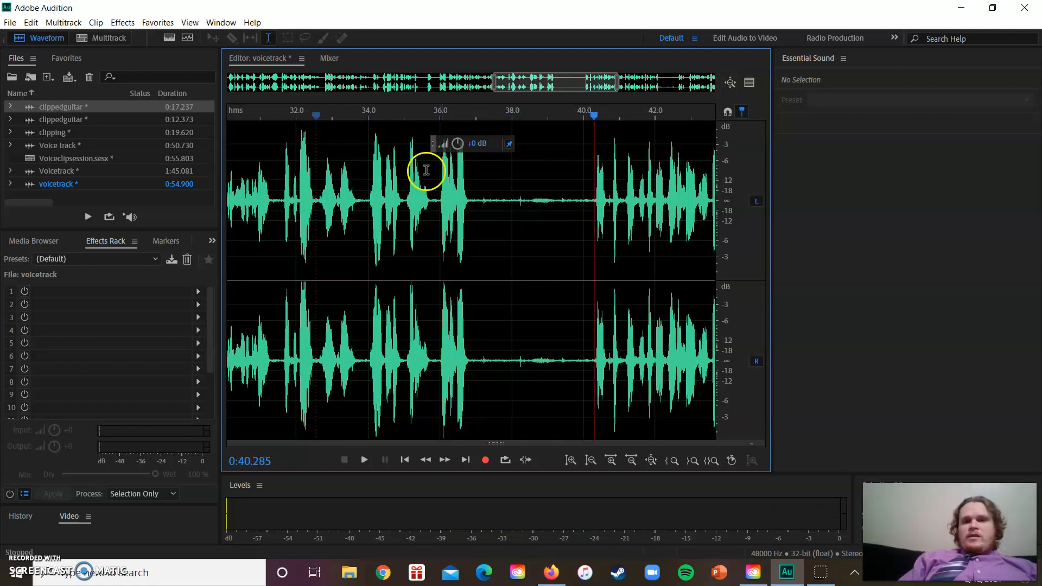
left_click_drag(592, 201, 515, 208)
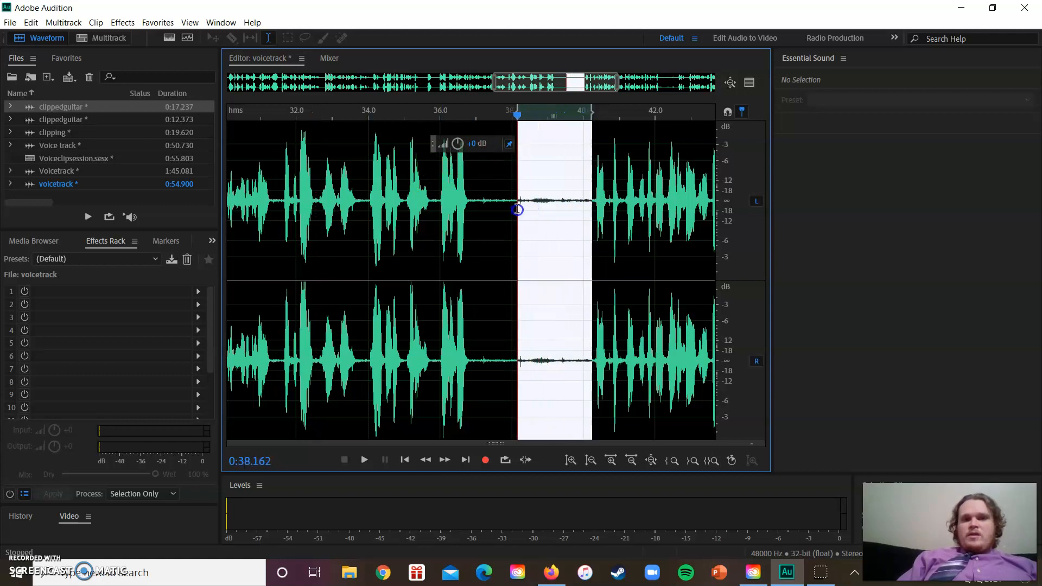
left_click(512, 204)
double_click(513, 204)
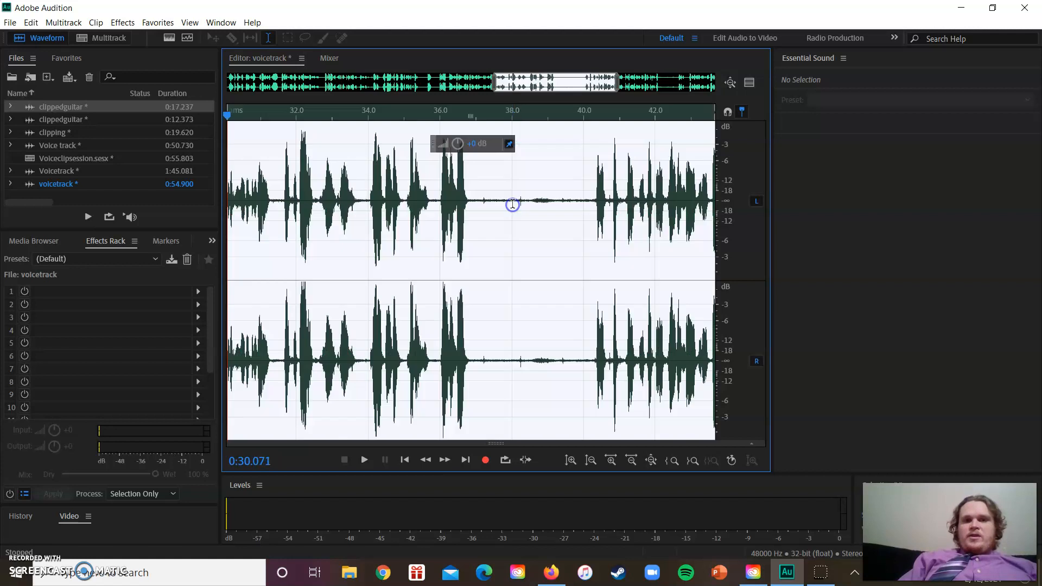
key("ctrl+a")
double_click(515, 203)
triple_click(515, 203)
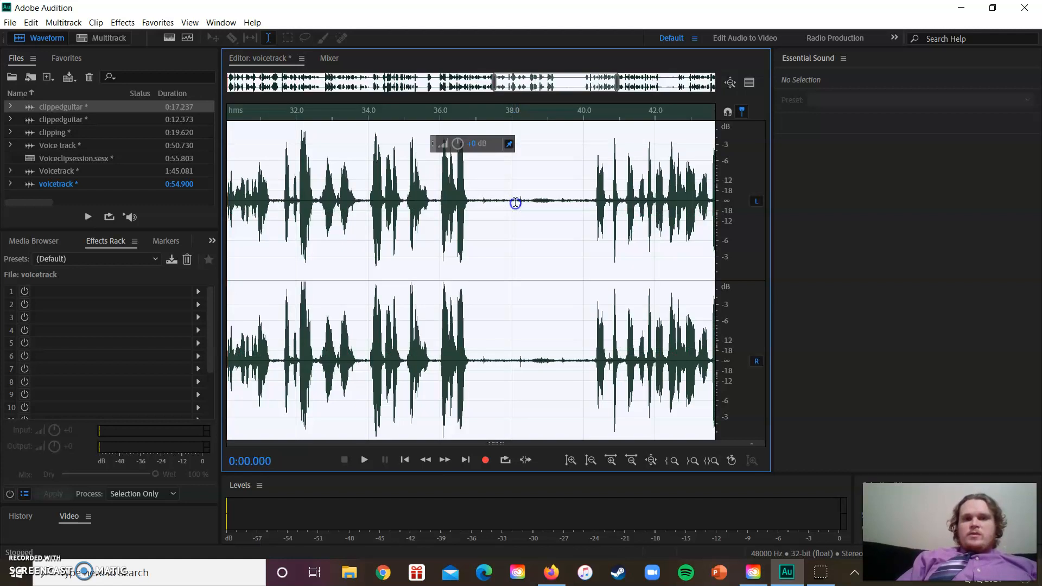
left_click(509, 247)
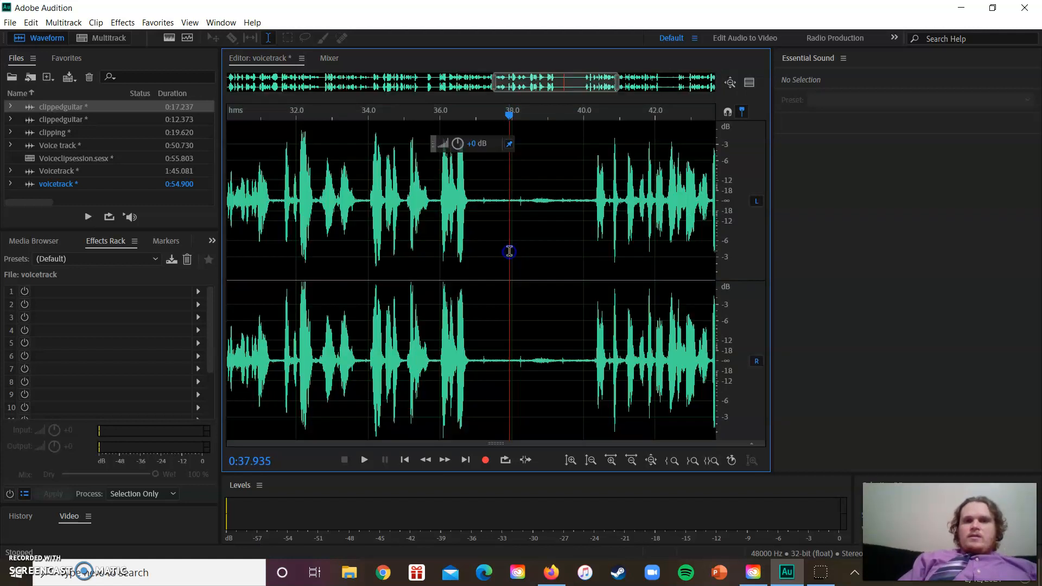
left_click_drag(513, 212, 480, 215)
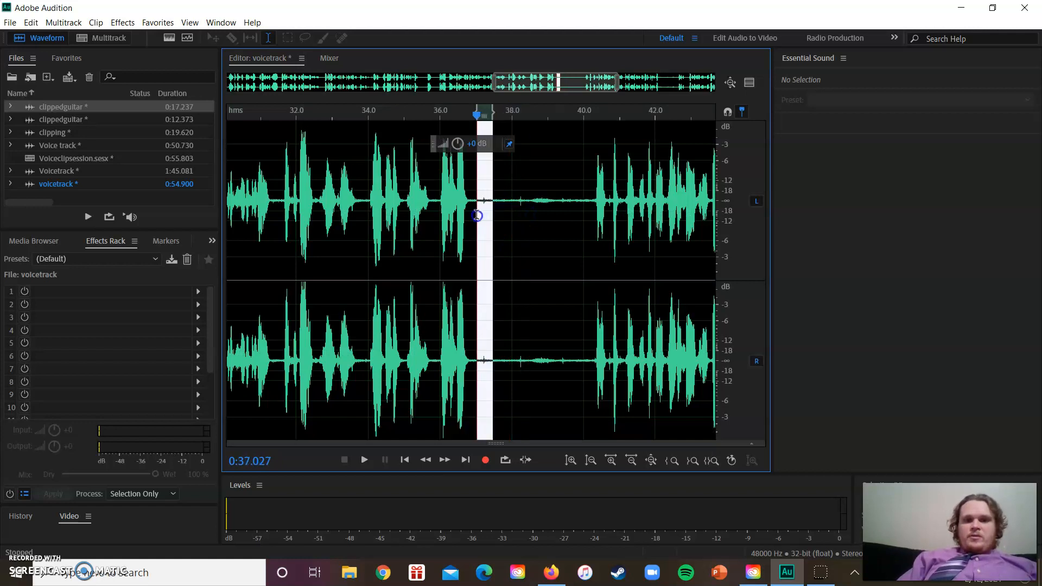
left_click(486, 220)
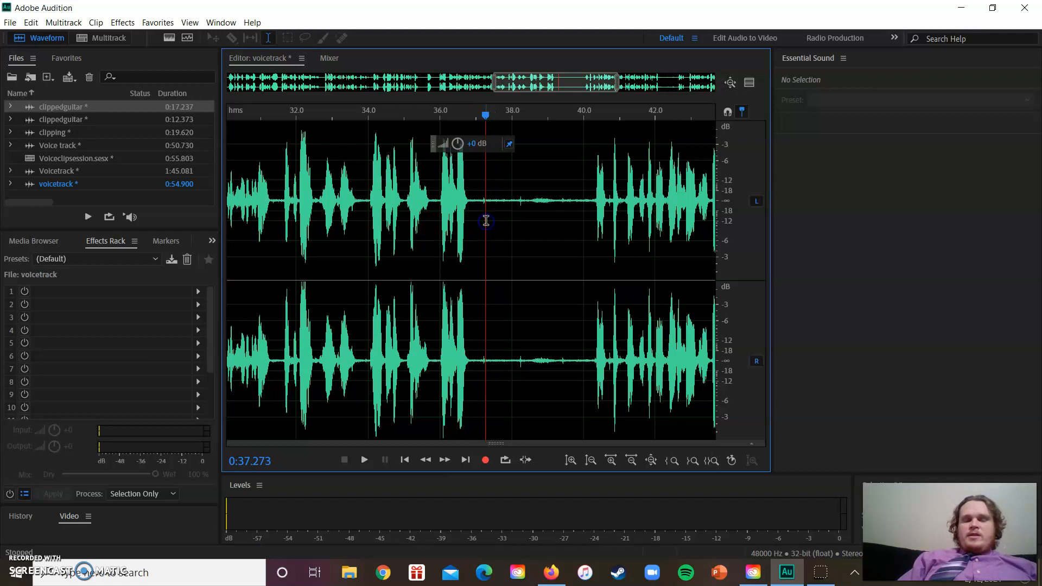
left_click(474, 220)
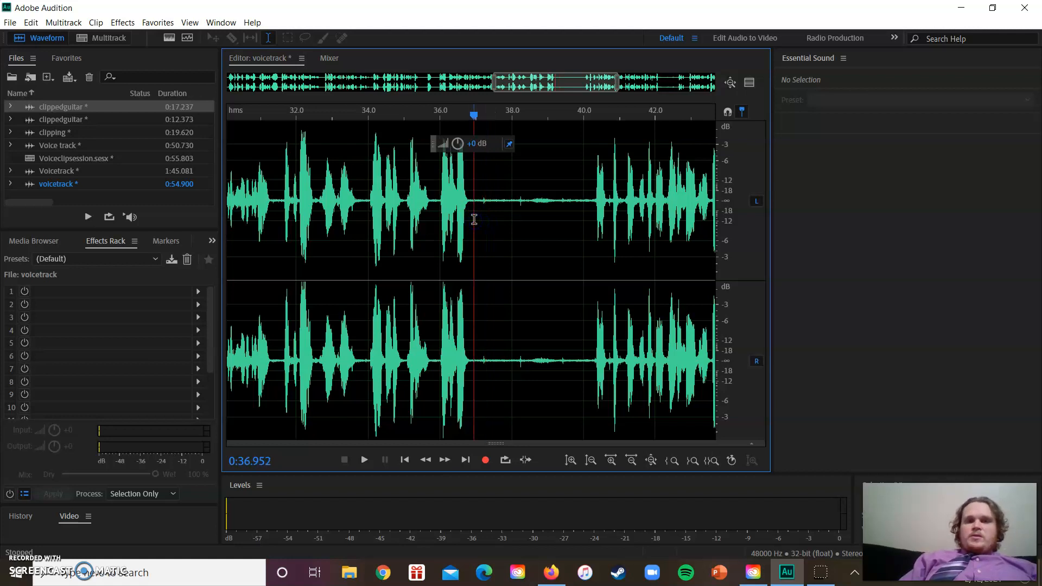
Delete the long pause from about 0:36.95 to 0:40.2 and play across the join from about 0:36.3
left_click_drag(473, 220, 589, 228)
key("Delete")
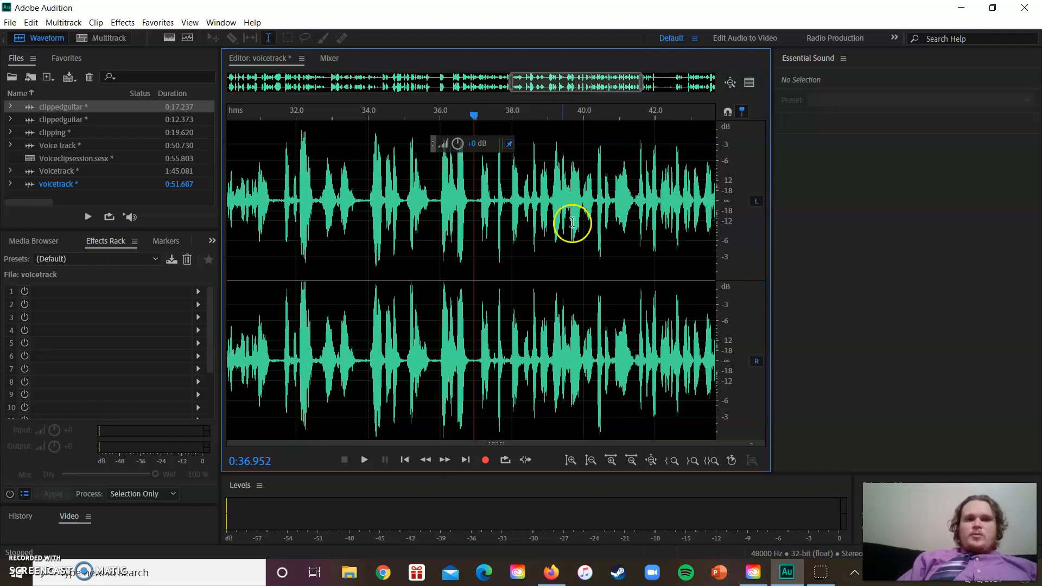
left_click(452, 208)
key("space")
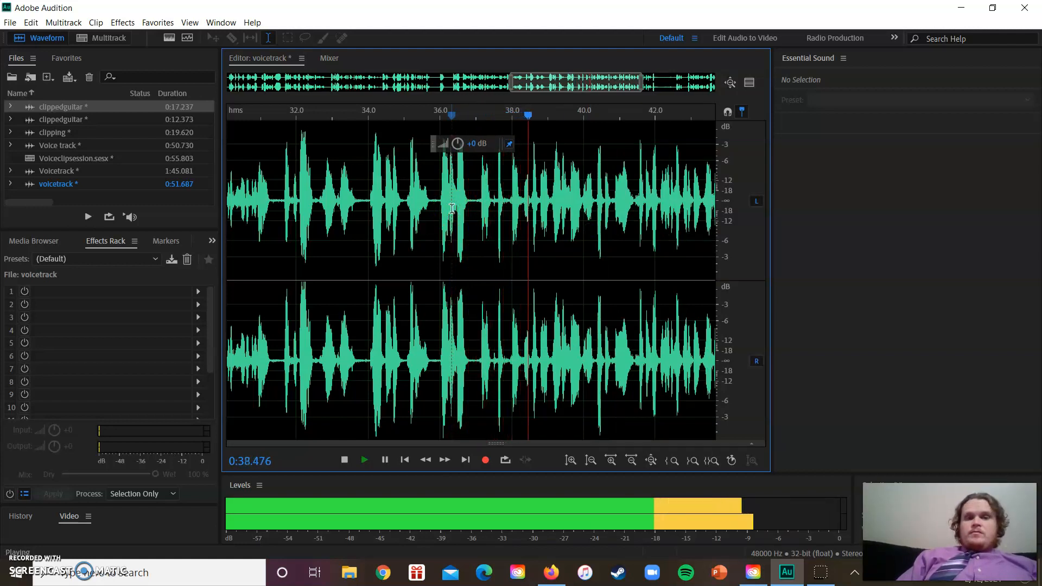
key("space")
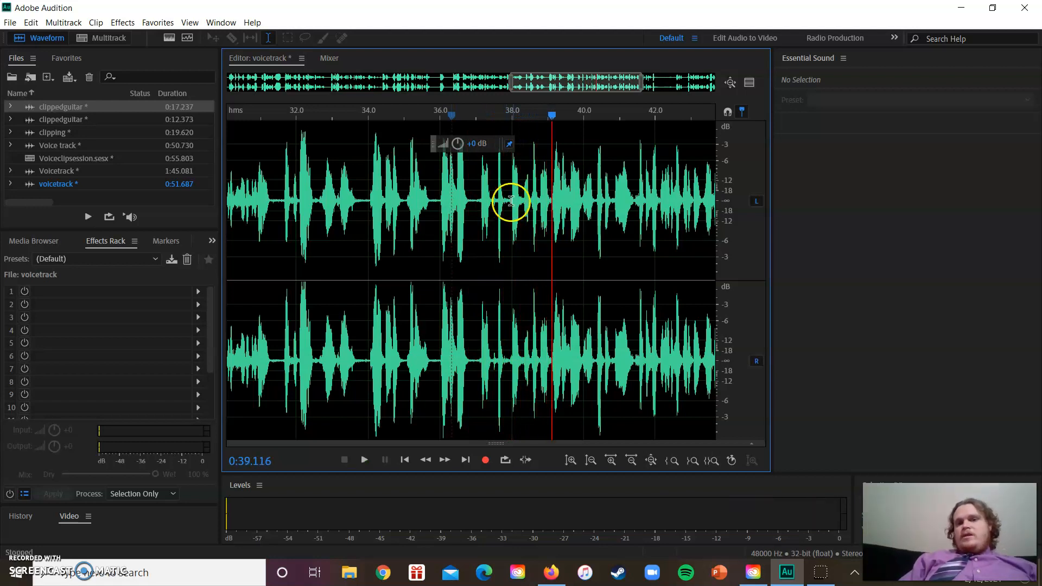
Listen to the recording from about 0:44.9 to check the noisy stretch between the phrases near the end
left_click(631, 461)
left_click(631, 462)
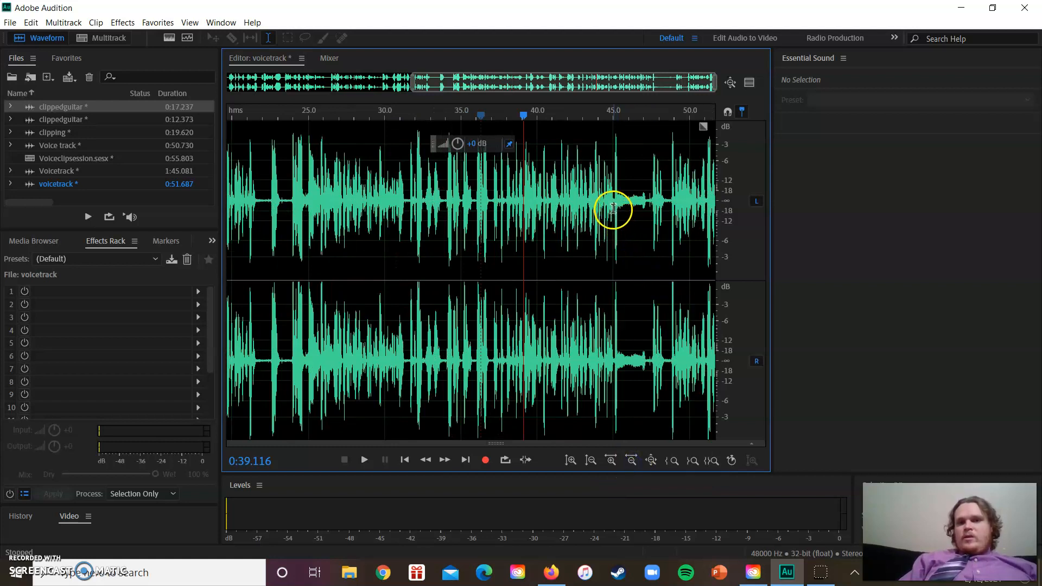
left_click(612, 207)
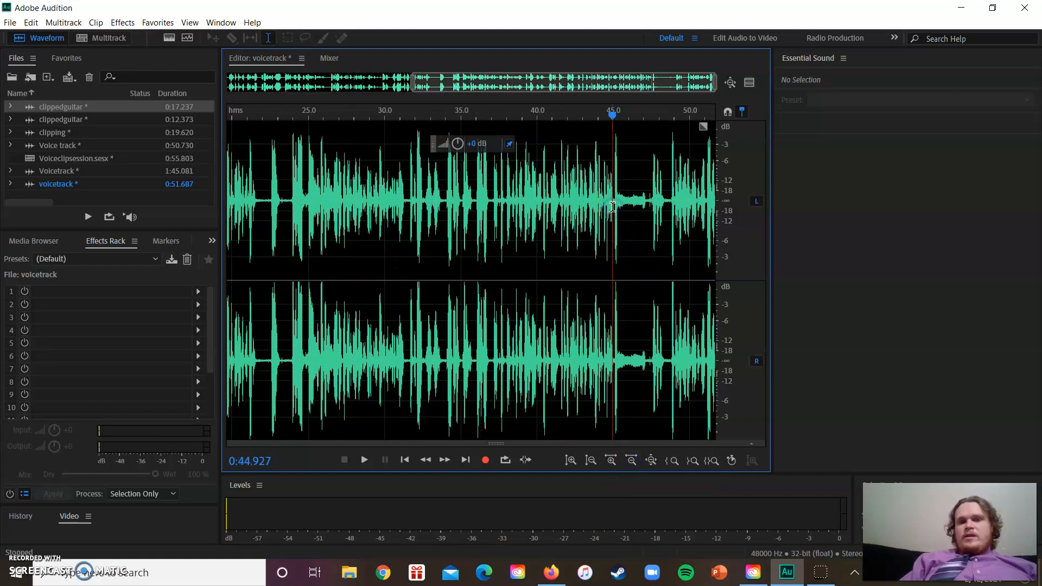
key("space")
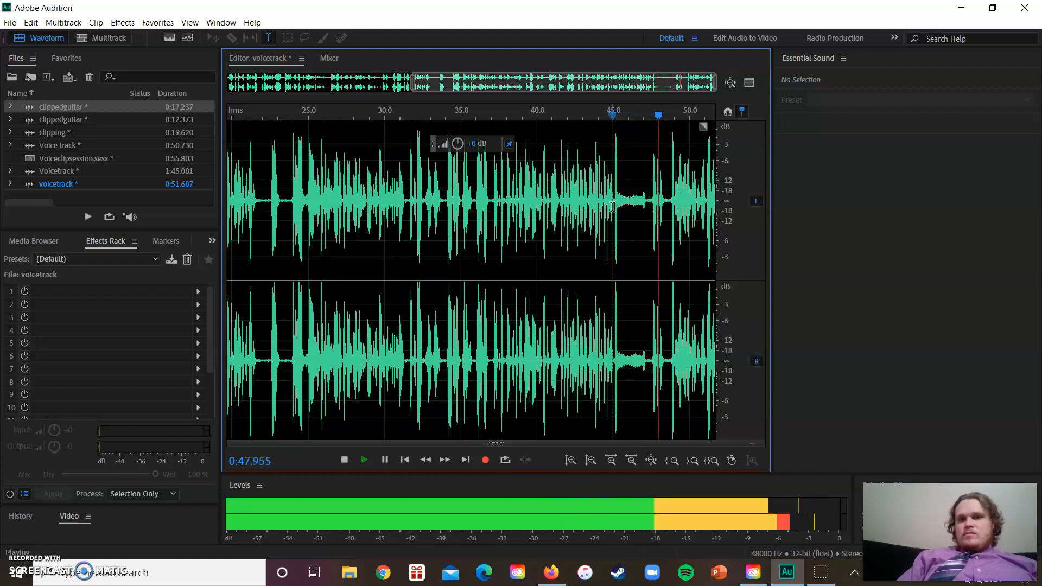
key("space")
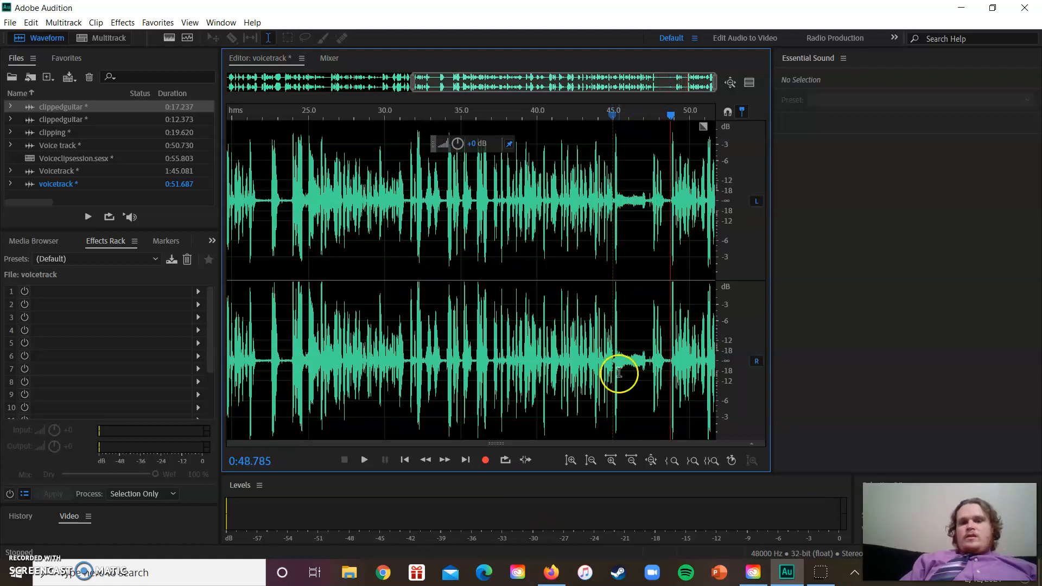
Try deleting the noise from about 0:45.3 to 0:47.1, play across the join from about 0:44.9, and undo the deletion
left_click(612, 461)
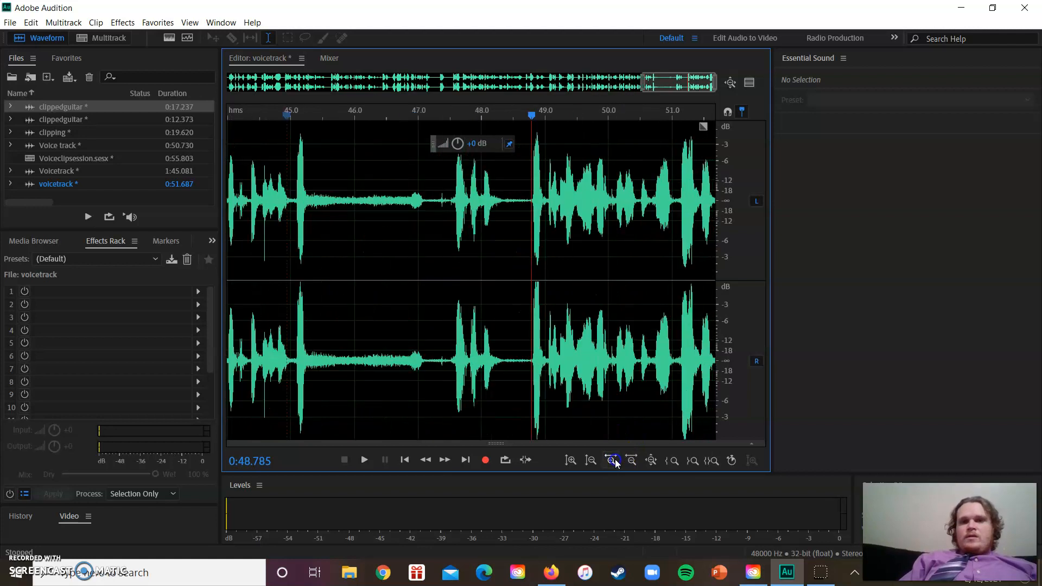
left_click_drag(471, 115, 439, 171)
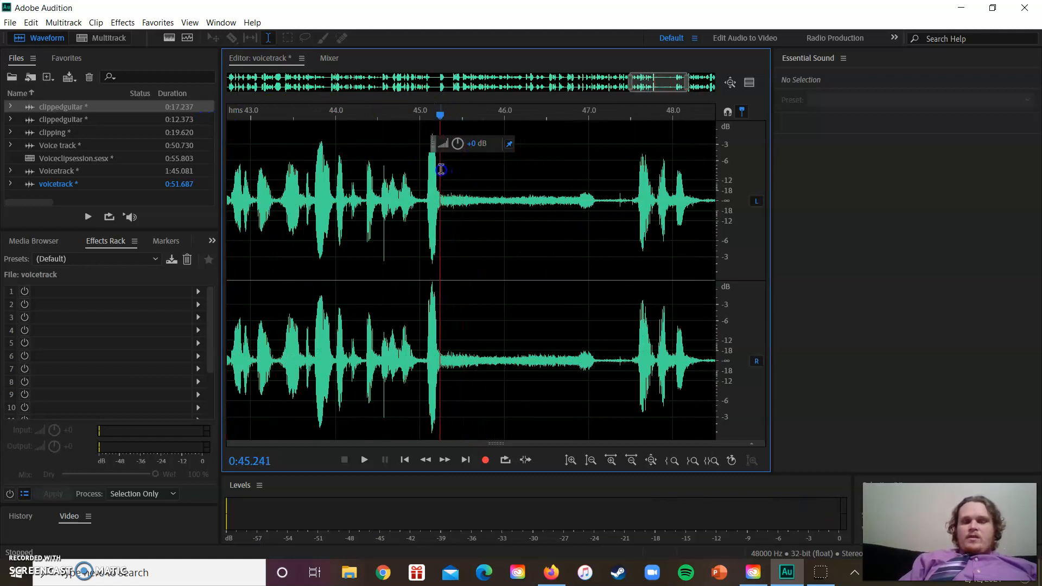
left_click_drag(595, 202, 442, 207)
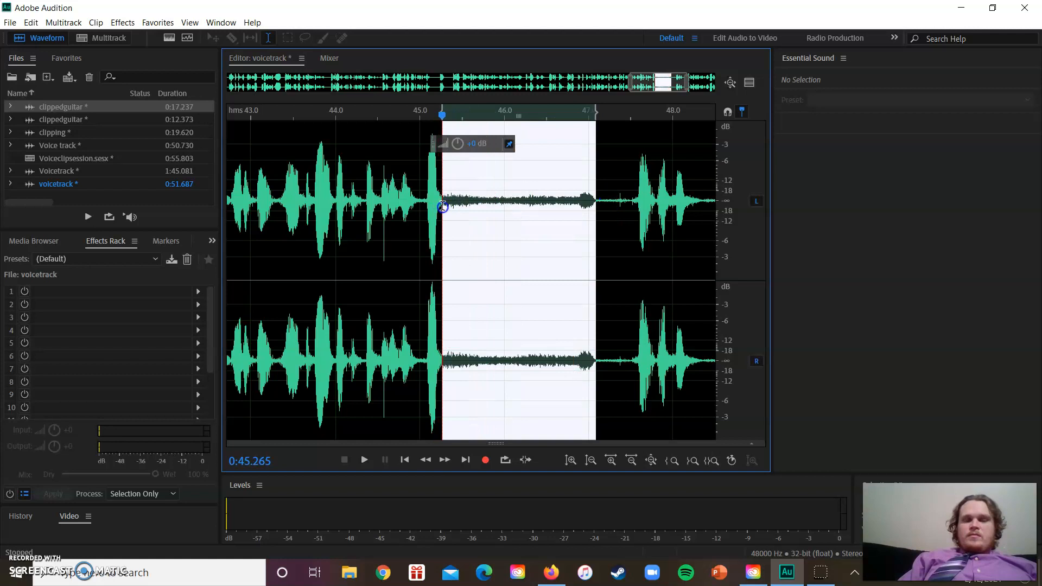
key("Delete")
left_click(410, 206)
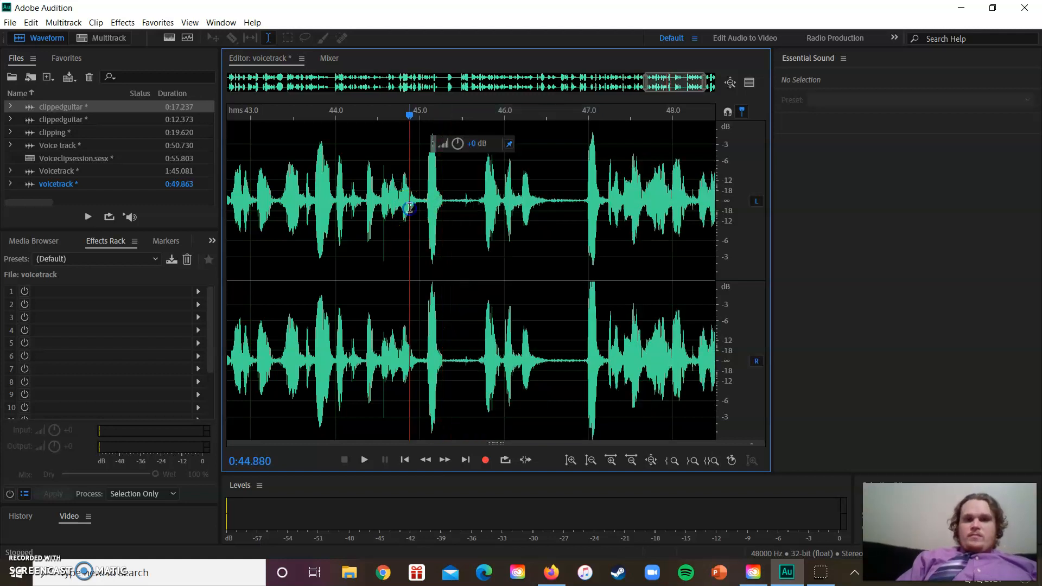
key("space")
key("space")
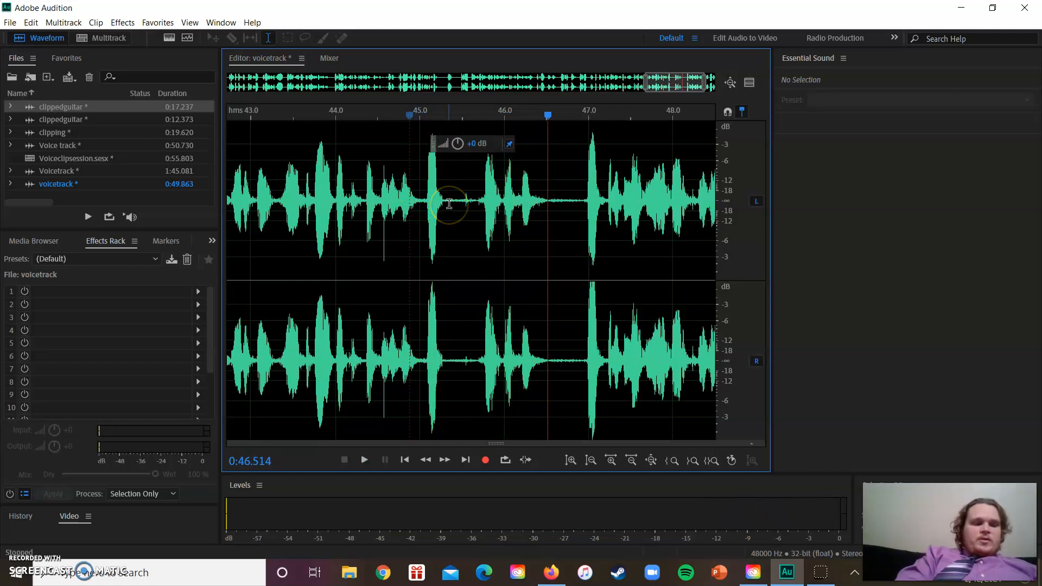
key("ctrl+z")
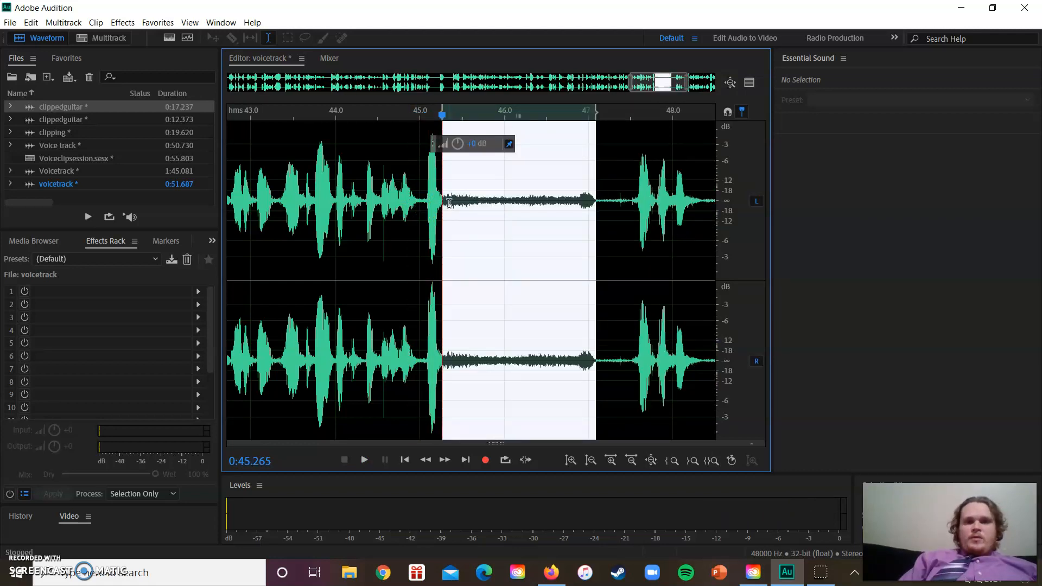
Delete the noise and the remaining pause from about 0:45.3 to 0:47.5, and play the edit from about 0:45
left_click(445, 203)
left_click_drag(445, 202, 629, 215)
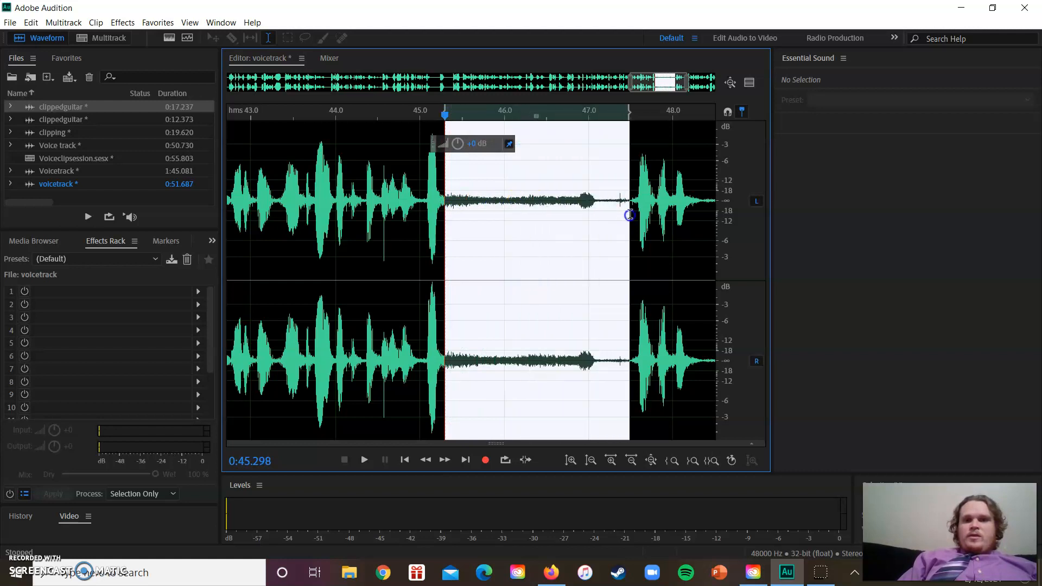
key("Delete")
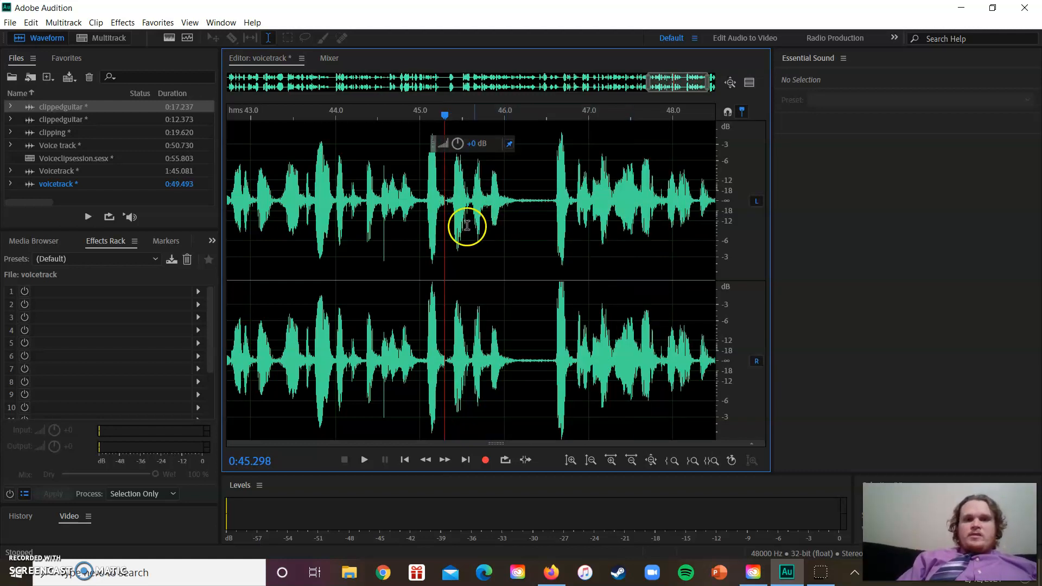
left_click(424, 220)
key("space")
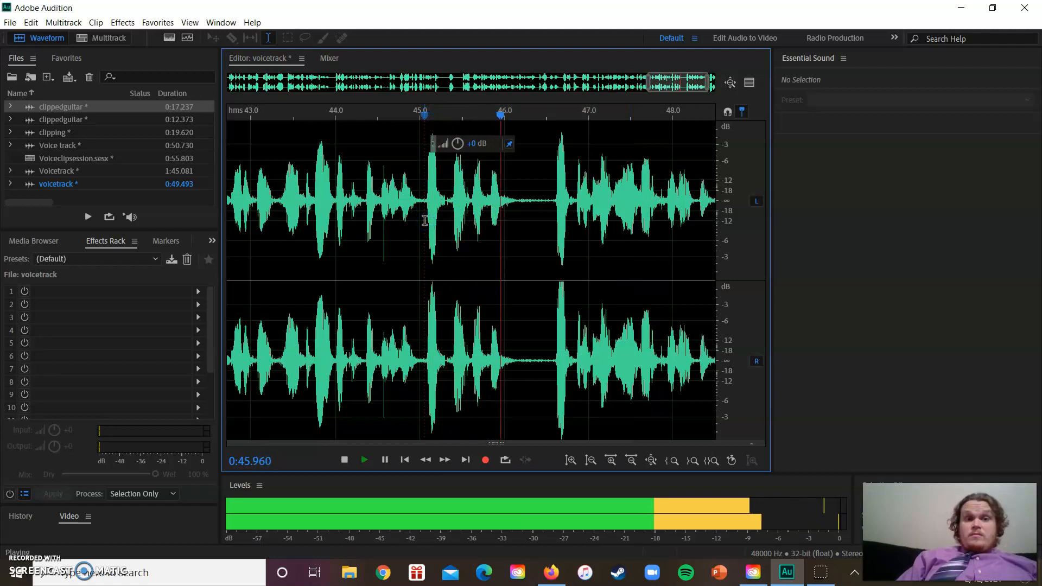
key("space")
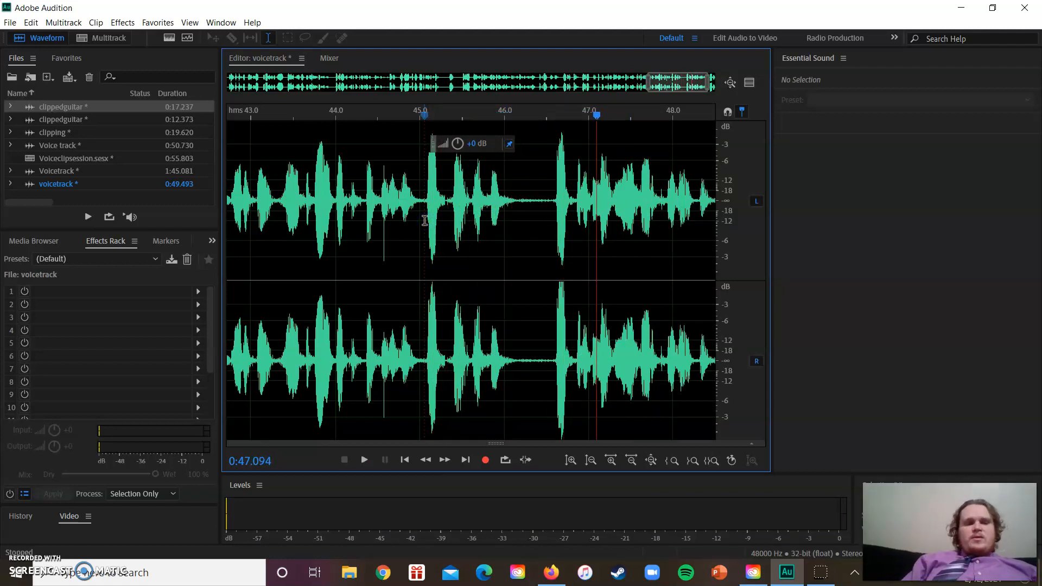
left_click(517, 204)
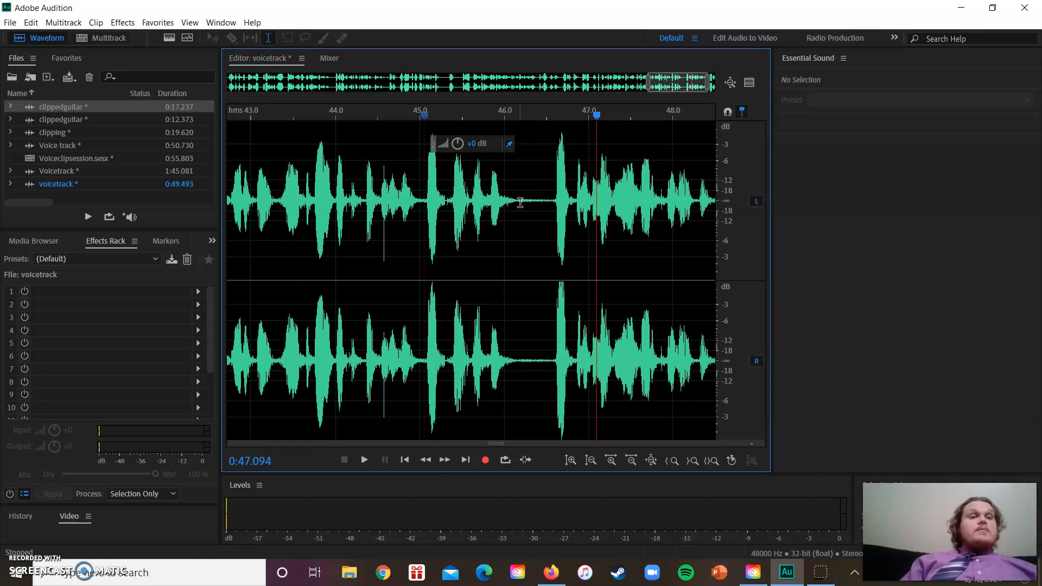
Create a new multitrack session named multitrackteach with no template, 48000 Hz sample rate, 32 (float) bit depth and a Stereo master
left_click(101, 40)
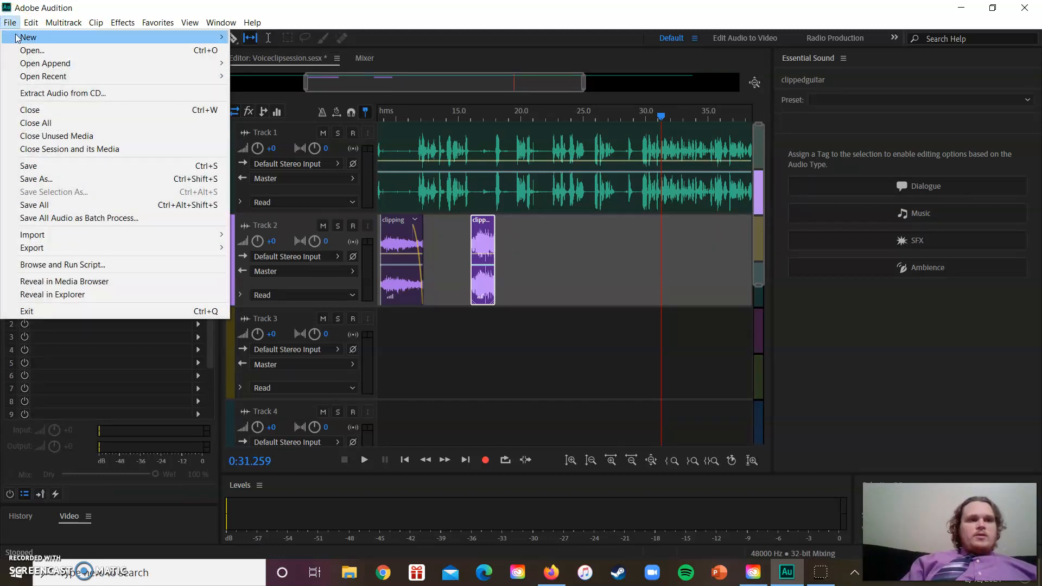
mouse_move(57, 38)
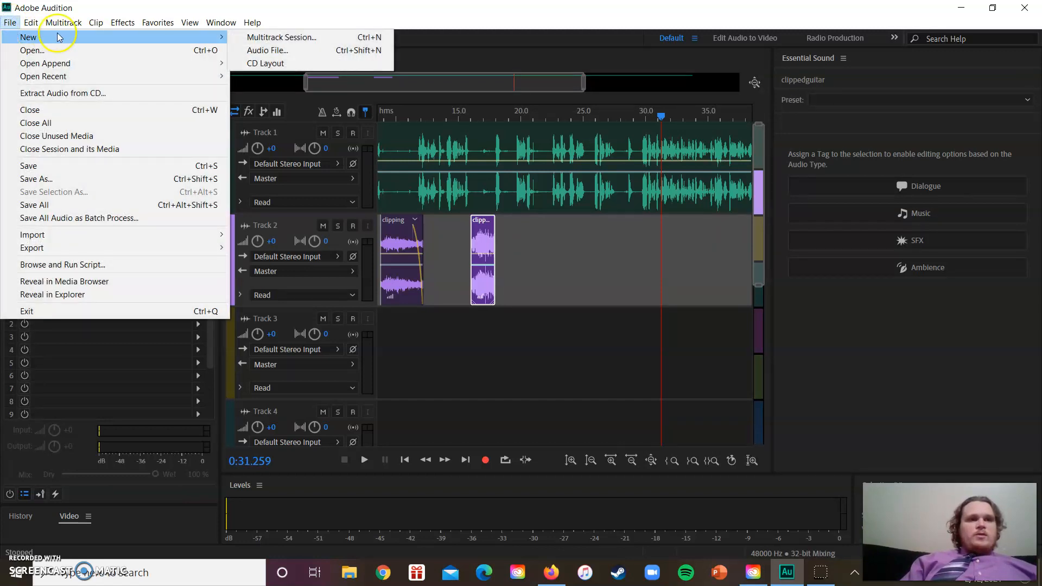
left_click(254, 37)
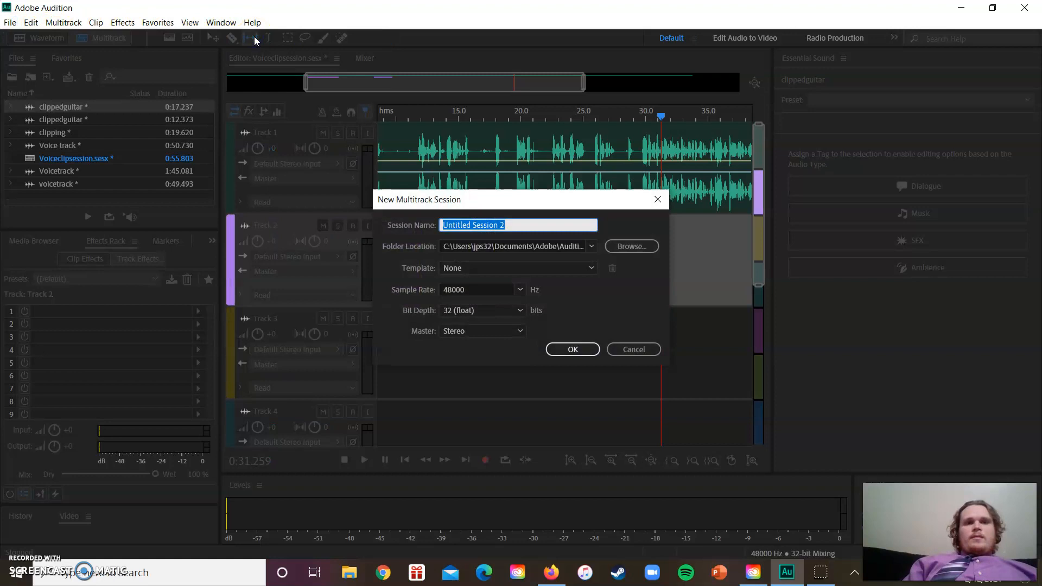
type("mul")
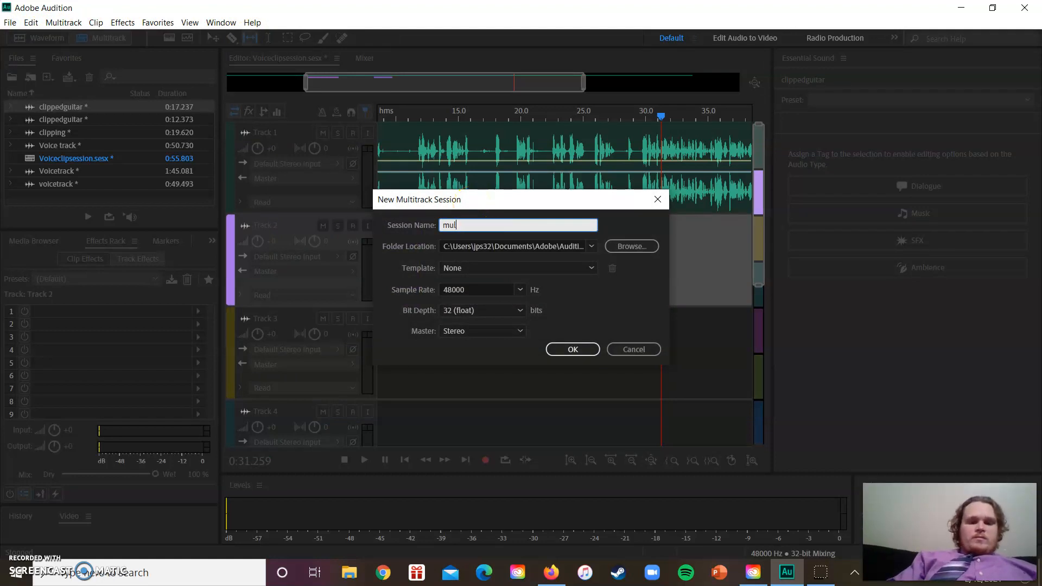
type("titrackteach")
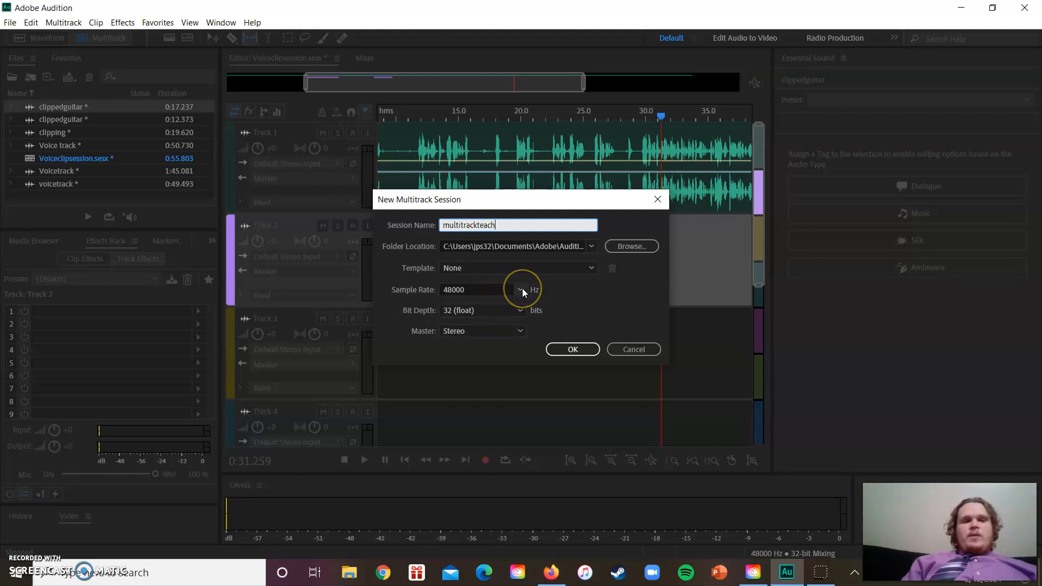
left_click(591, 269)
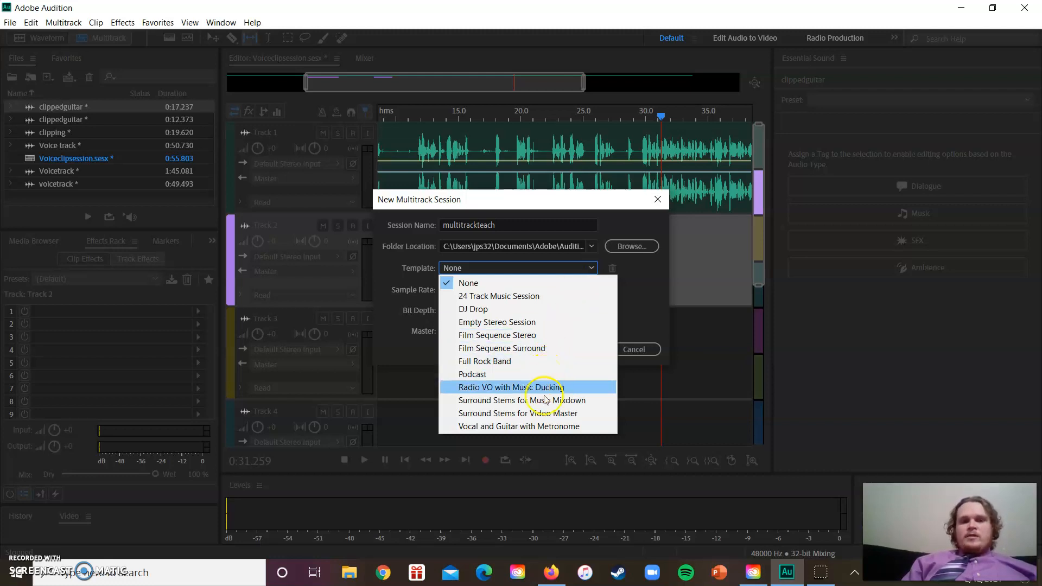
left_click(634, 306)
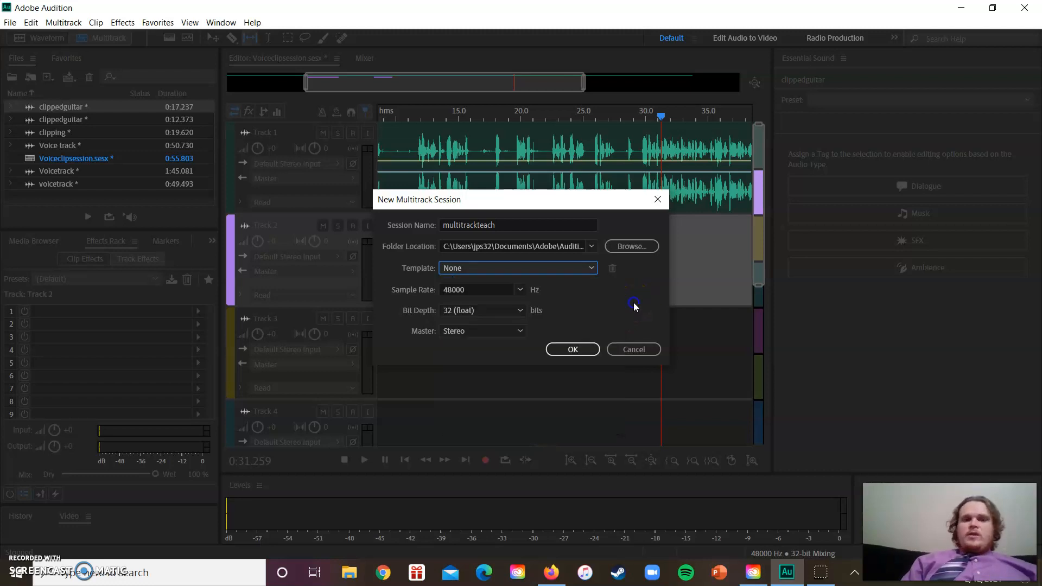
left_click(577, 351)
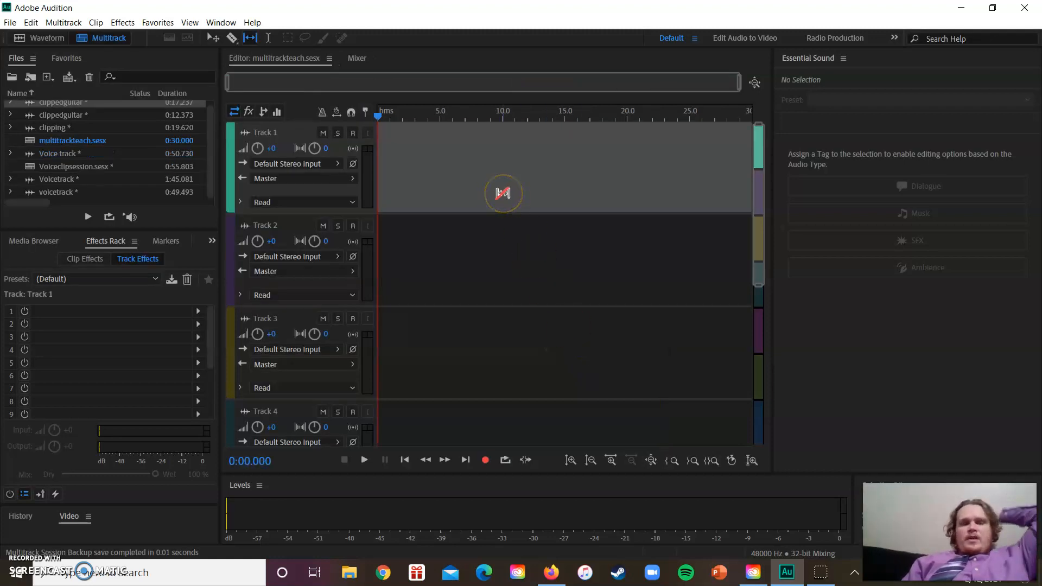
left_click_drag(210, 138, 208, 124)
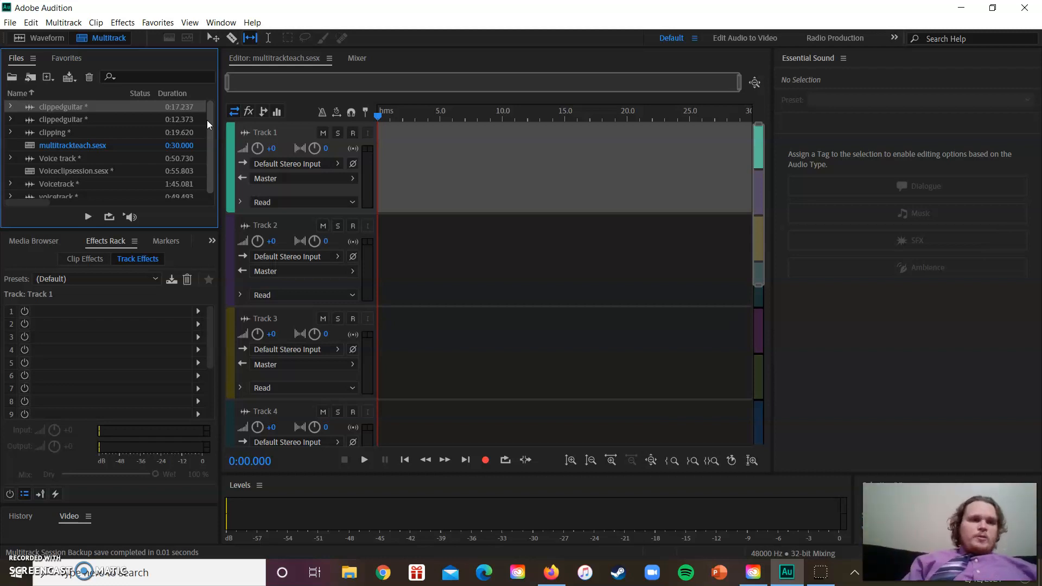
Open the 0:49.493 voicetrack recording and listen to its ending from about 0:44.6
left_click(87, 173)
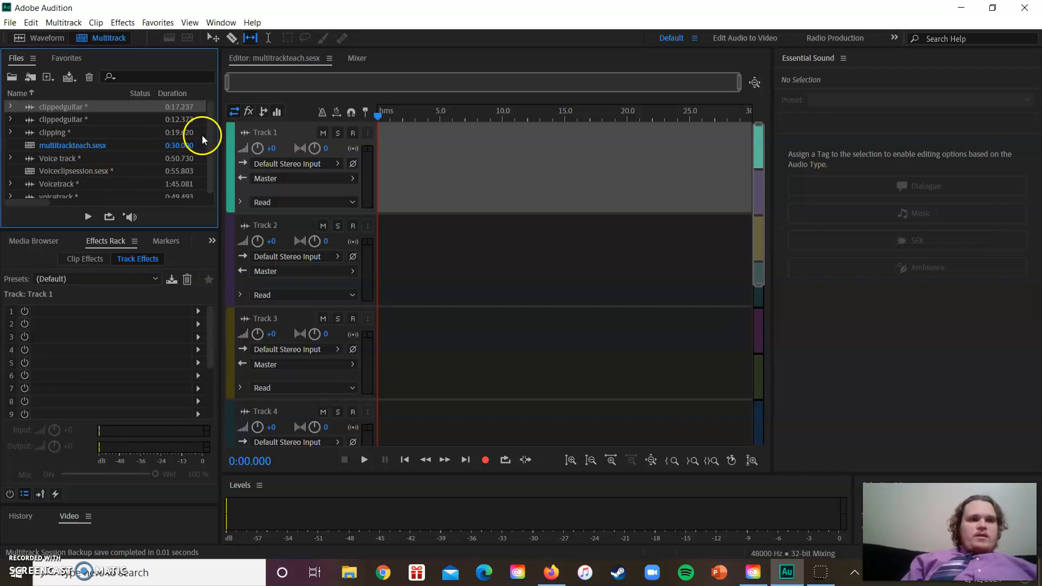
left_click_drag(209, 133, 209, 161)
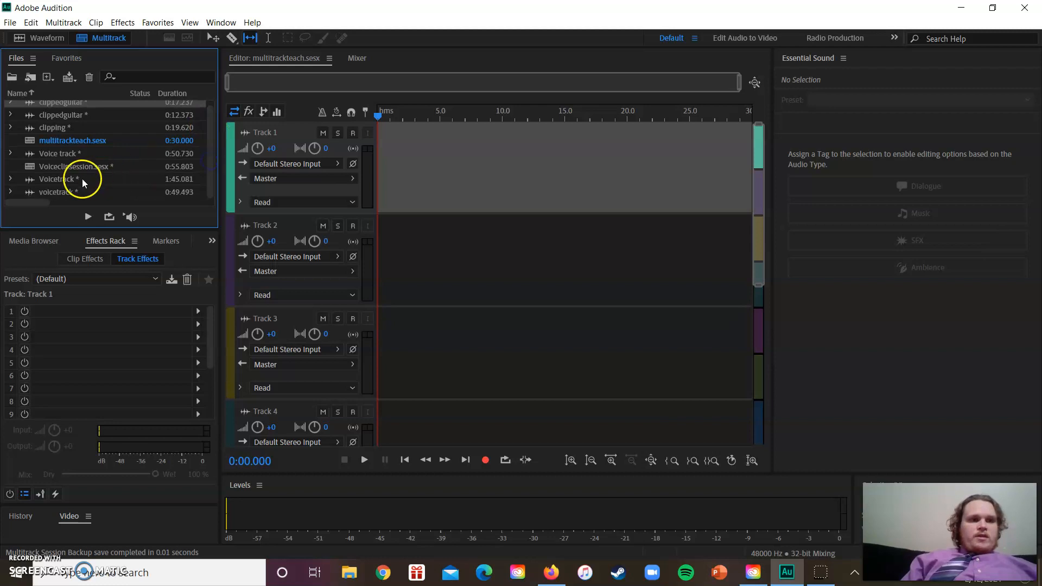
double_click(52, 191)
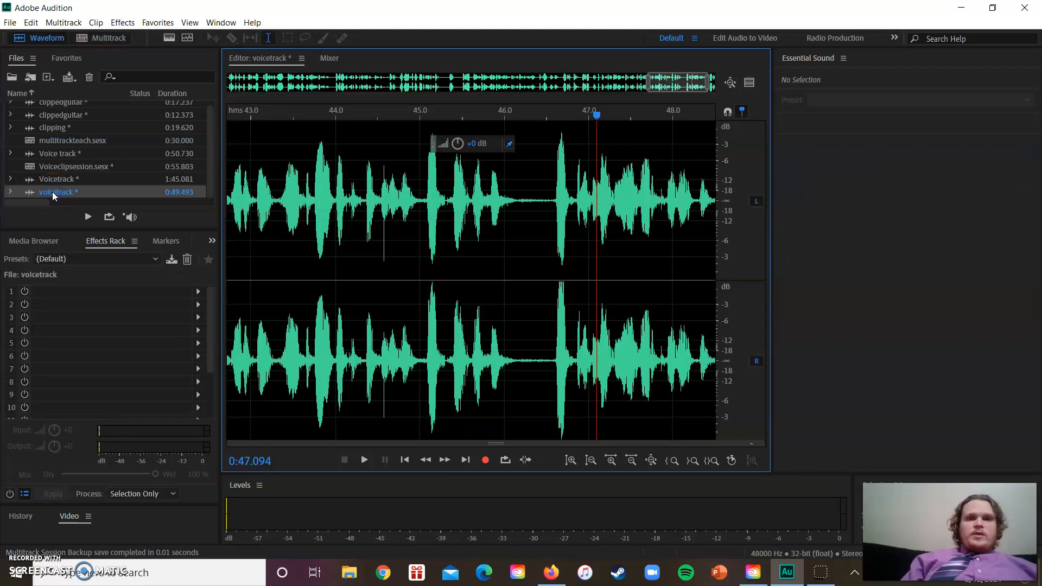
left_click(383, 214)
key("space")
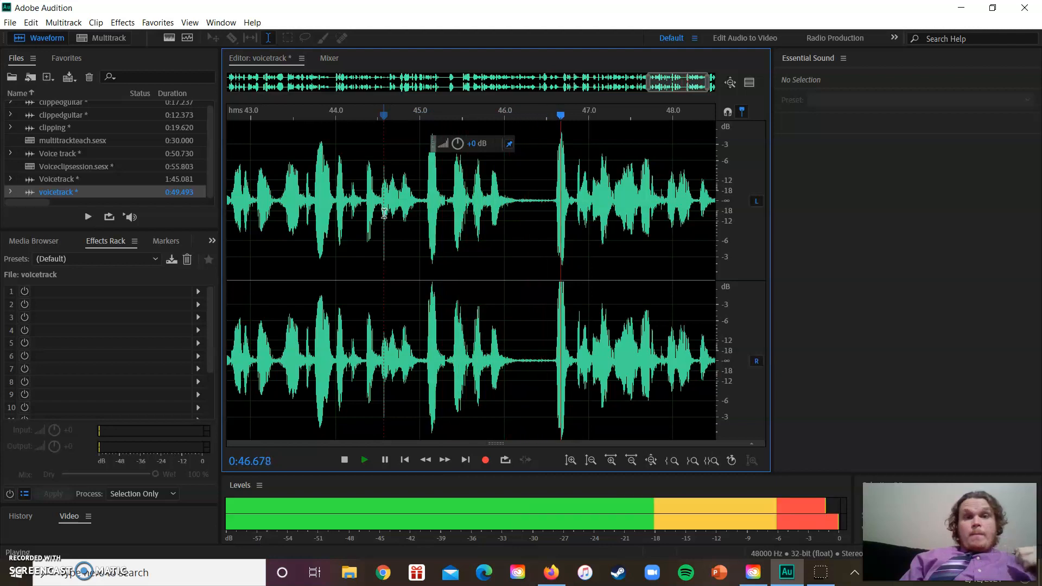
key("space")
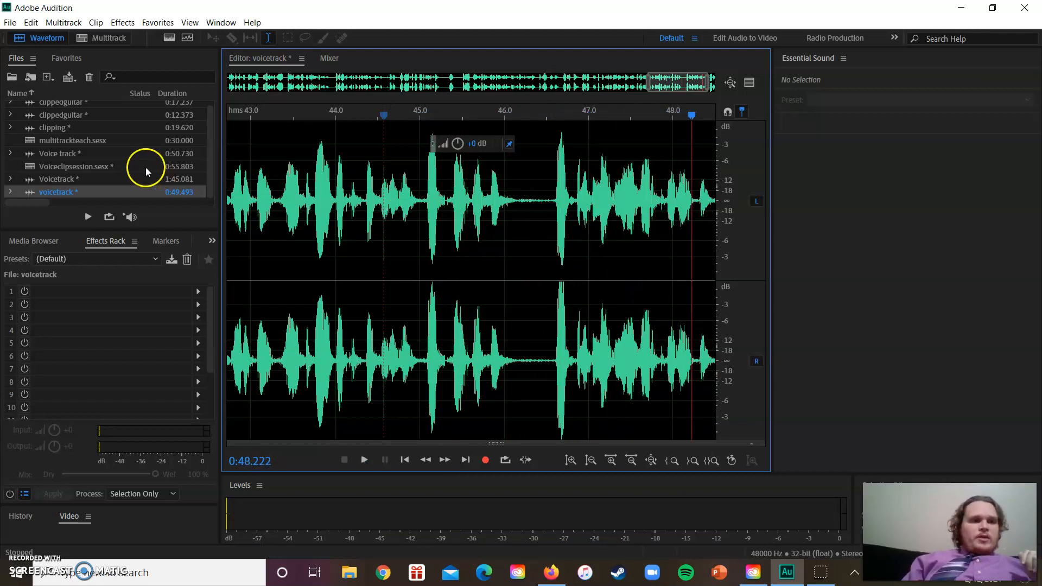
Return to the multitrackteach session and place the 0:49.493 voicetrack recording at the start of Track 1
double_click(88, 140)
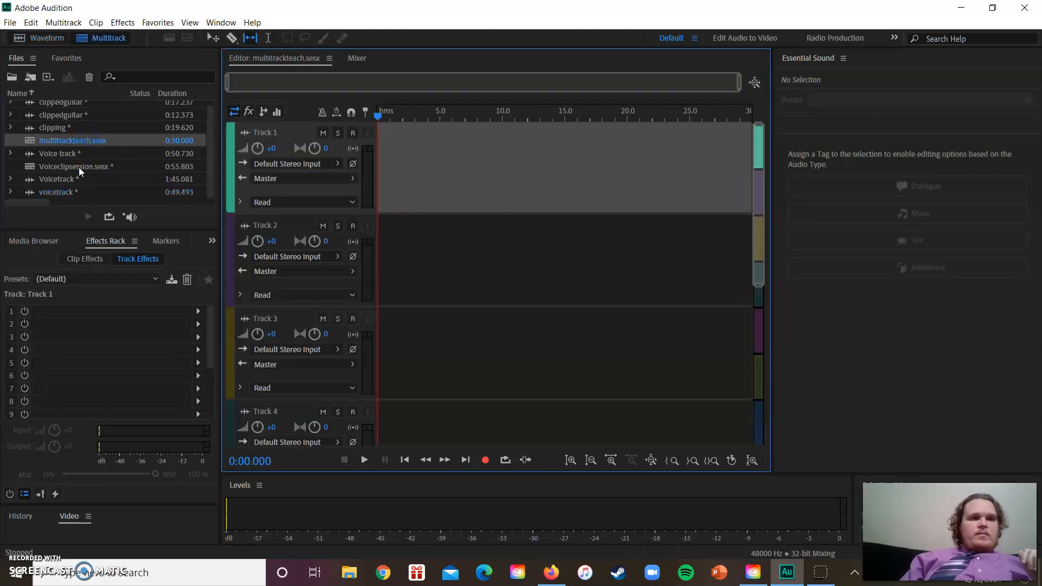
left_click_drag(71, 193, 373, 178)
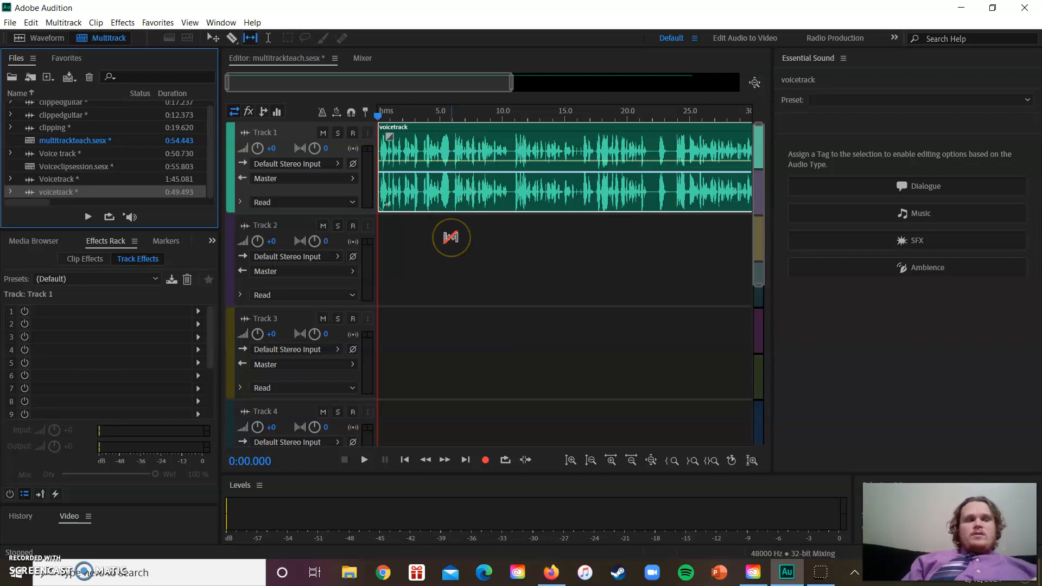
left_click(466, 179)
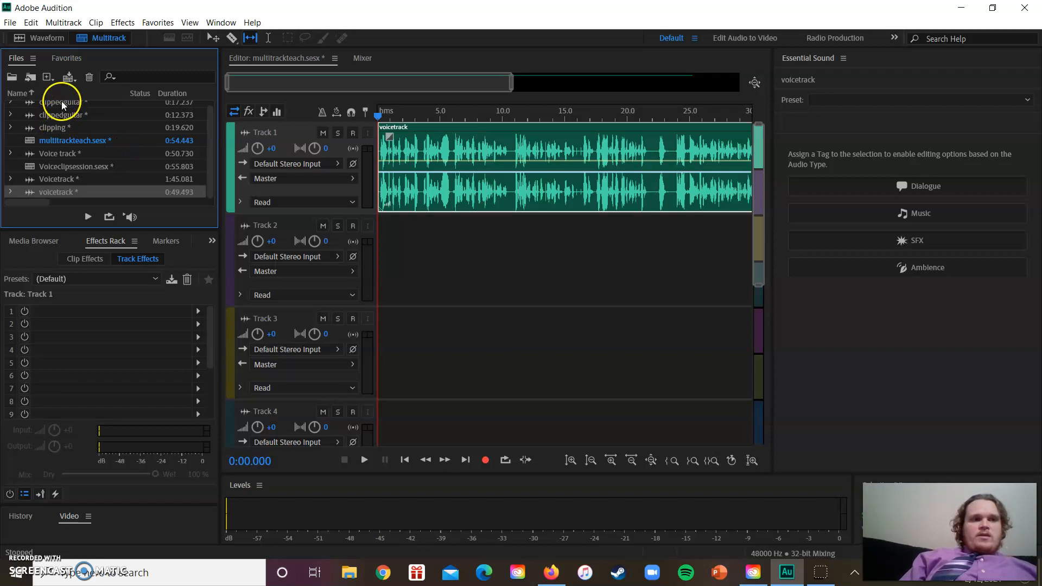
Check the 0:12.373 clippedguitar file, place it at the start of Track 2 in the multitrackteach session, and play both tracks from the beginning
double_click(61, 115)
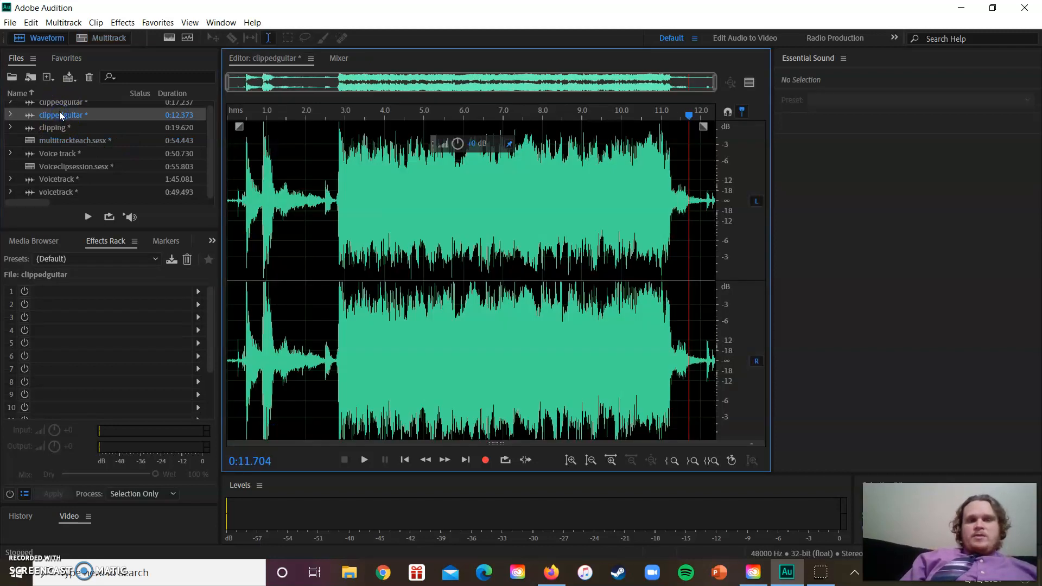
double_click(74, 140)
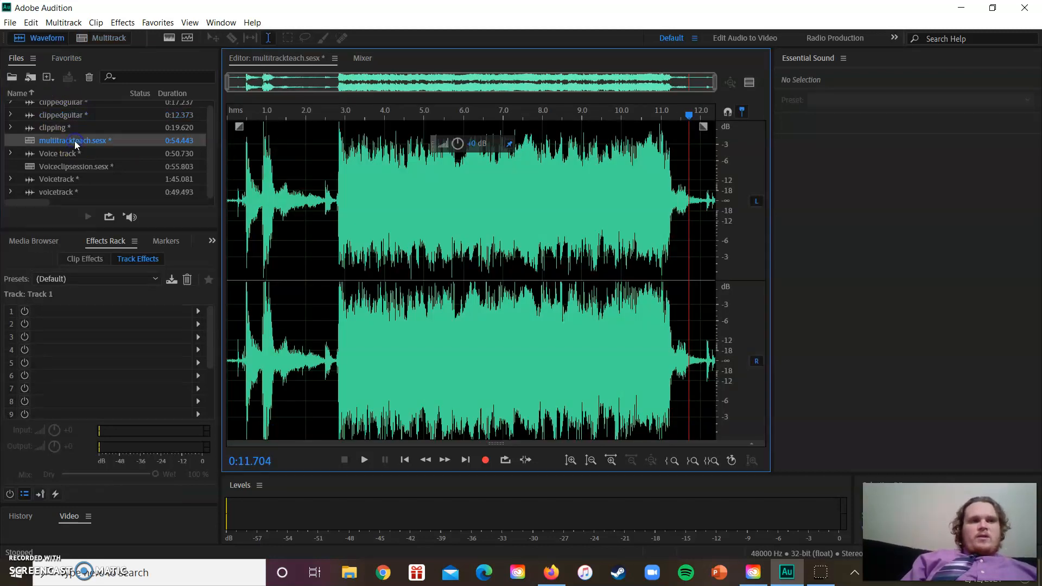
left_click_drag(73, 115, 373, 260)
left_click(566, 366)
left_click(458, 252)
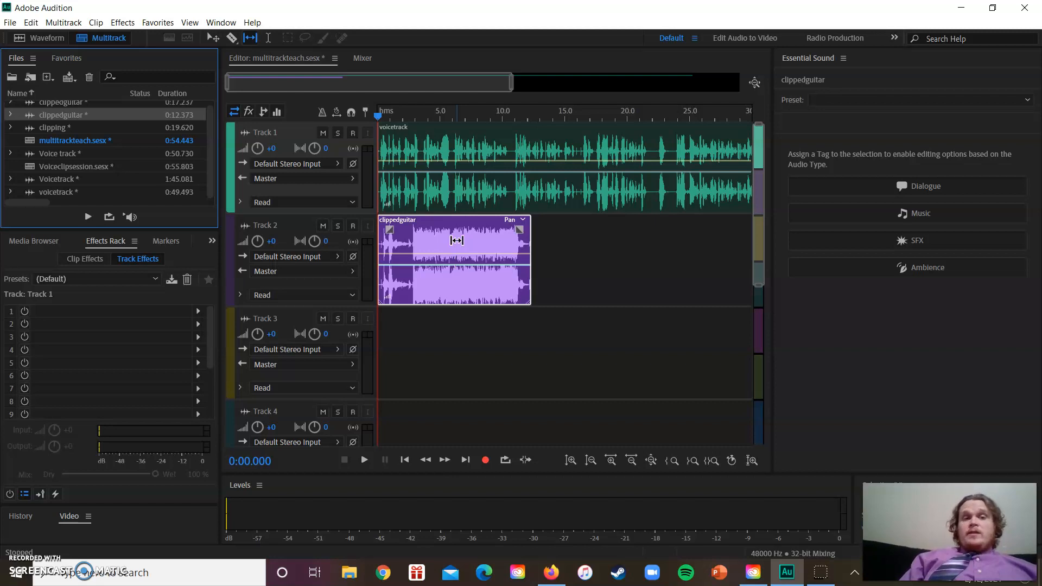
key("space")
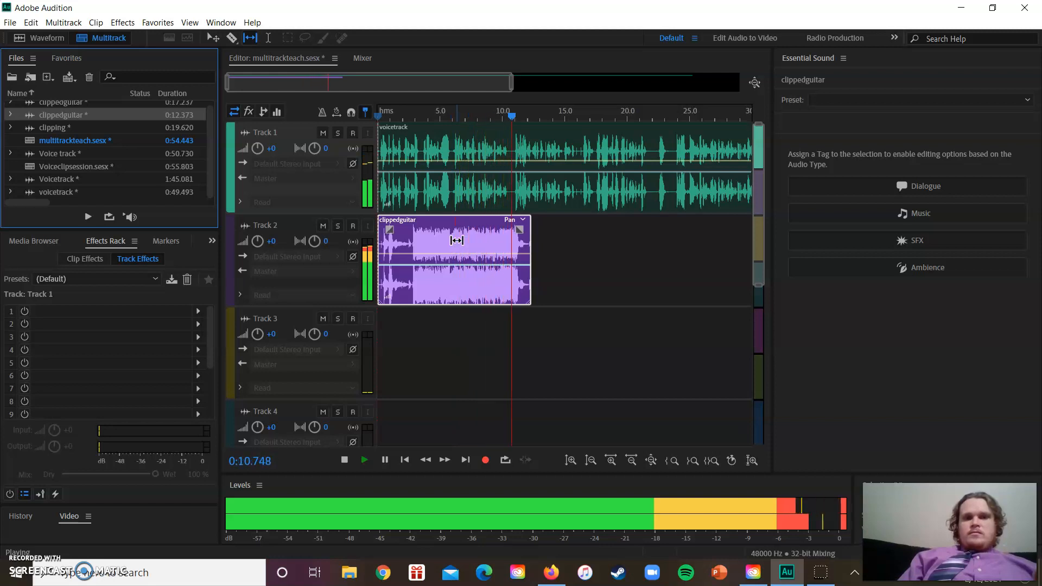
key("space")
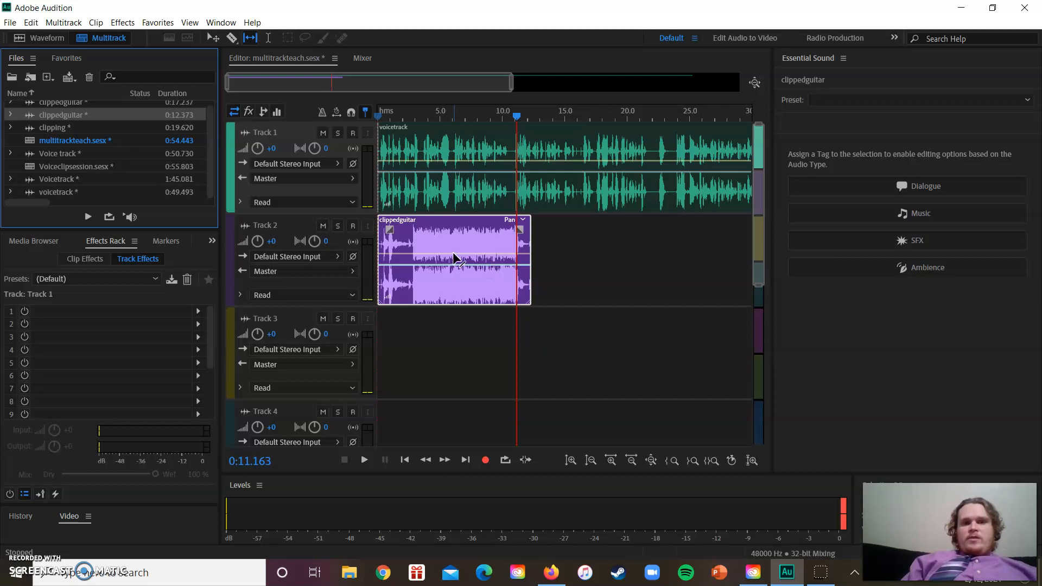
Add four volume keyframes to the guitar clip, shaping dips at about 0:02.8 and 0:08.6 with a peak at about 0:05.8
left_click(454, 254)
left_click(486, 255)
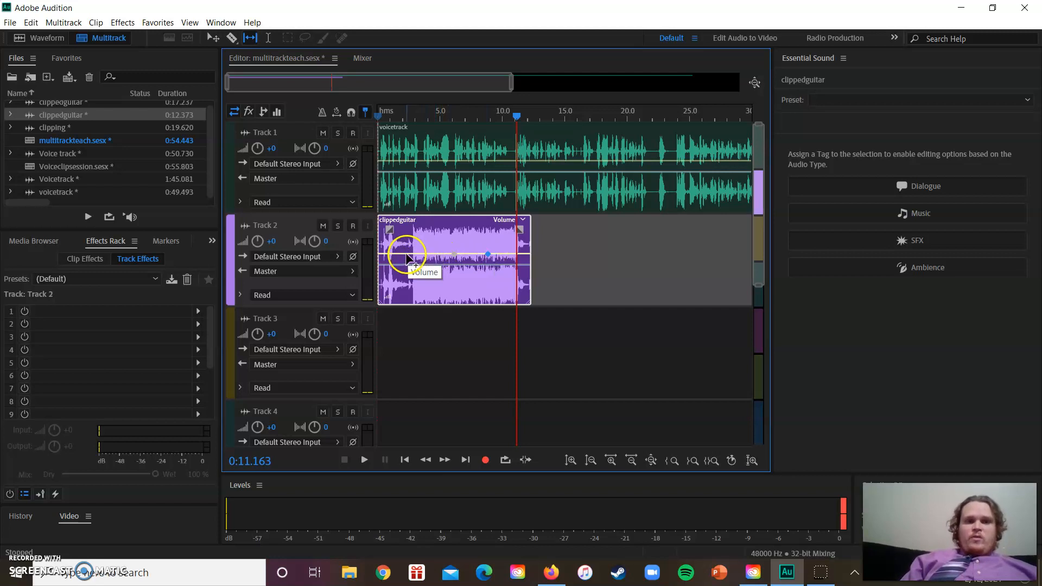
left_click(407, 254)
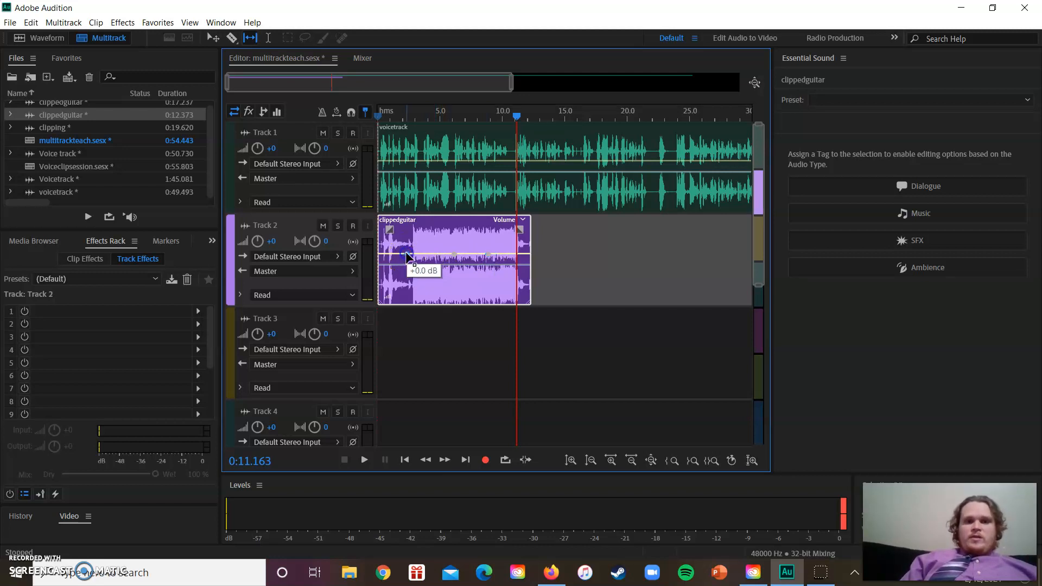
left_click(520, 254)
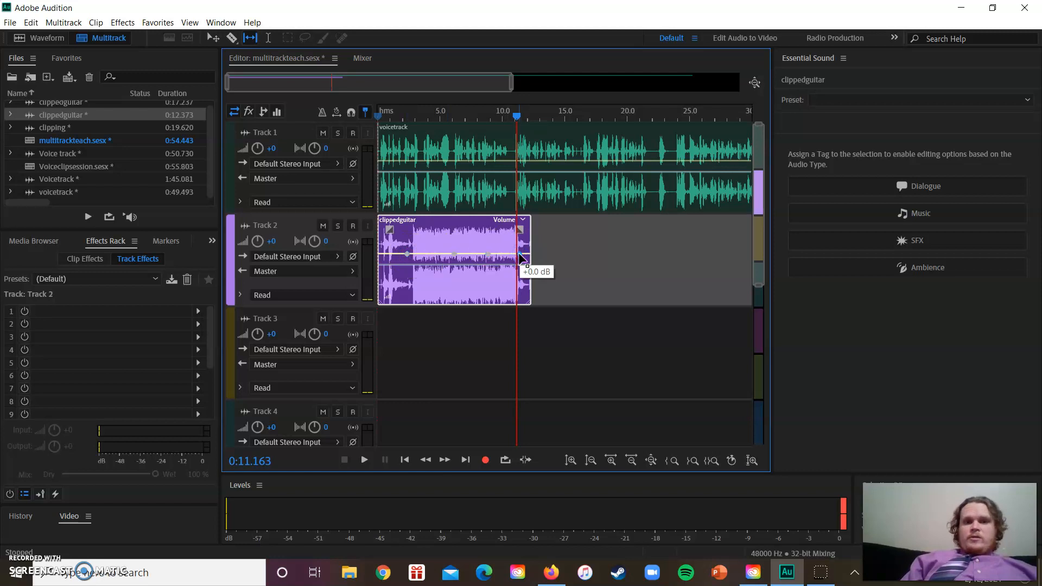
left_click_drag(407, 254, 412, 290)
left_click_drag(452, 259, 485, 292)
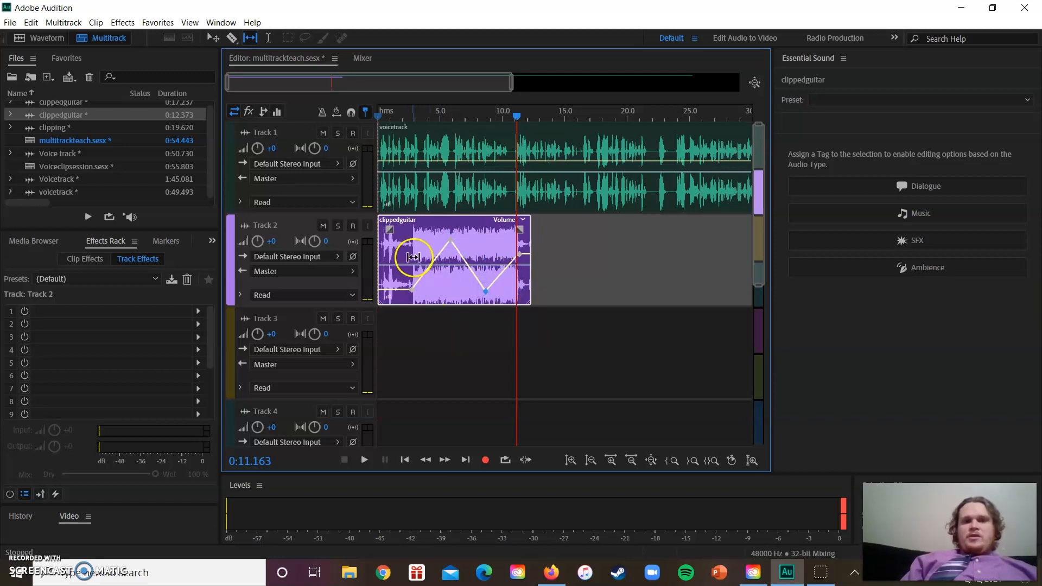
Play the mix from about 0:02.2 to hear the guitar's volume rise and fall under the voice
left_click_drag(517, 115, 405, 132)
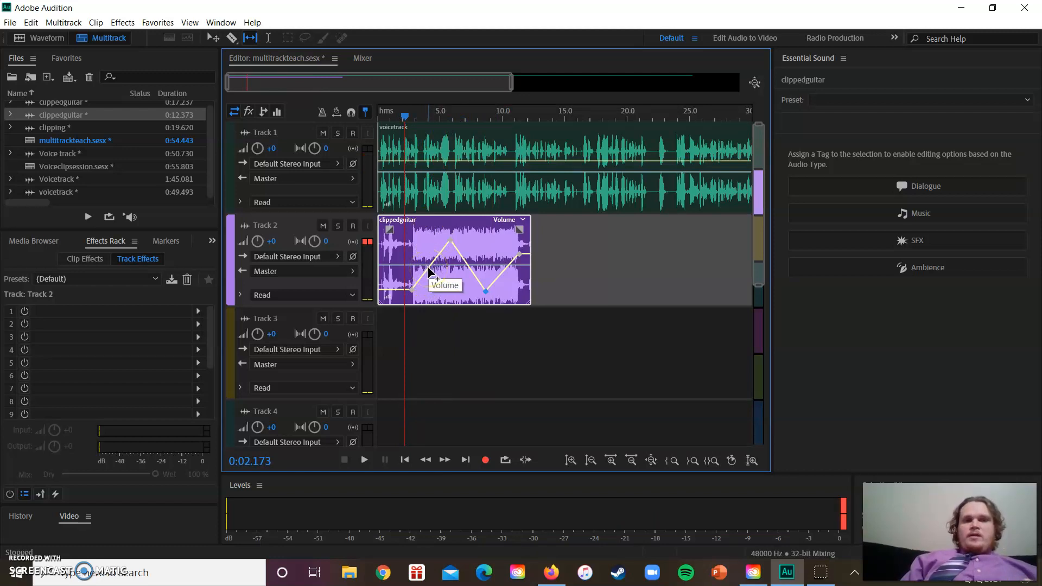
key("space")
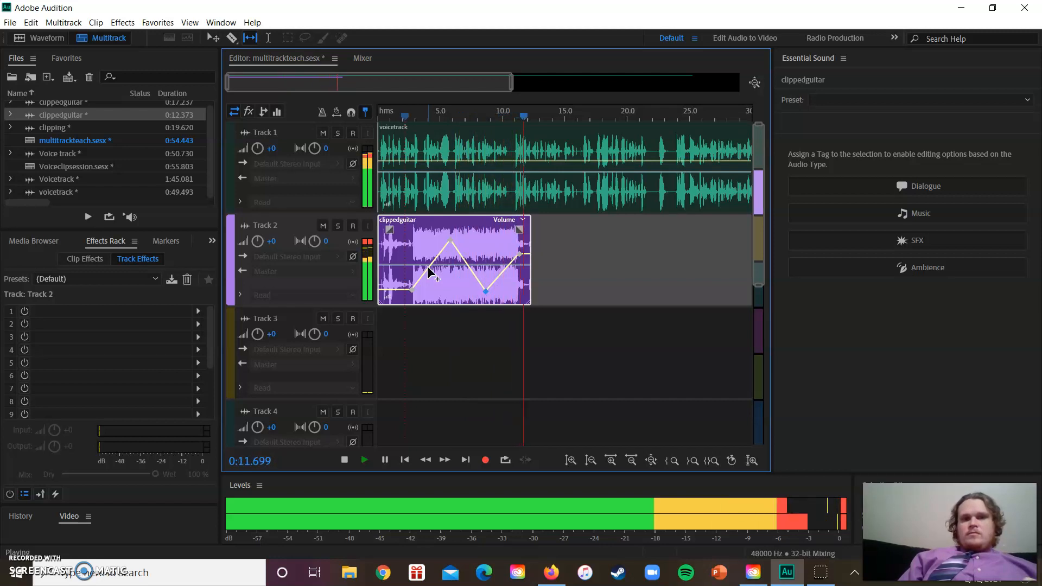
key("space")
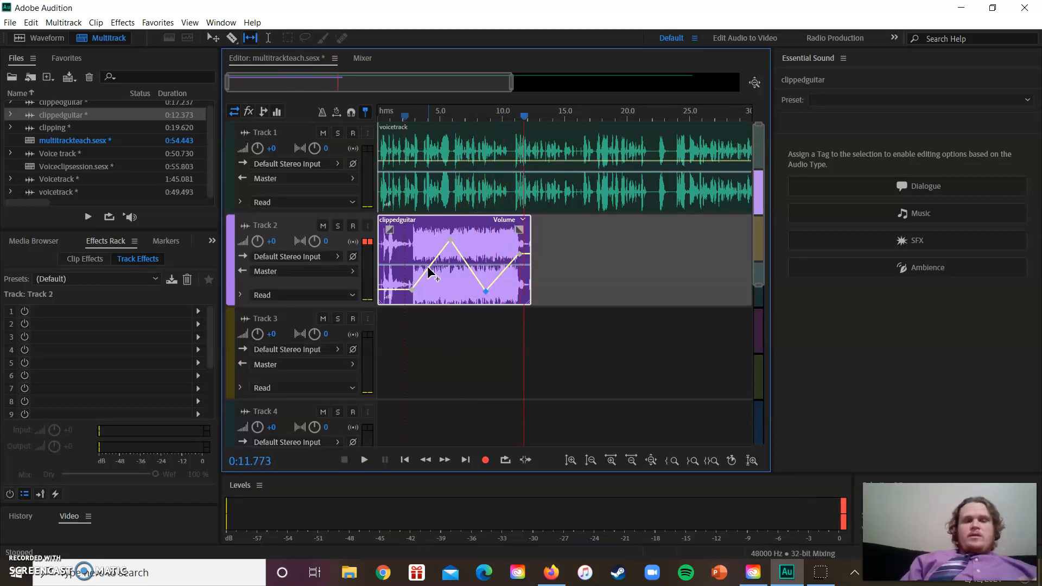
Even out the guitar clip's volume envelope by raising its low keyframes to a nearly flat level of about +7.4 dB
left_click(415, 296)
left_click_drag(410, 291, 408, 240)
left_click(486, 290)
left_click_drag(486, 288, 433, 239)
left_click(466, 242)
left_click_drag(432, 242, 431, 238)
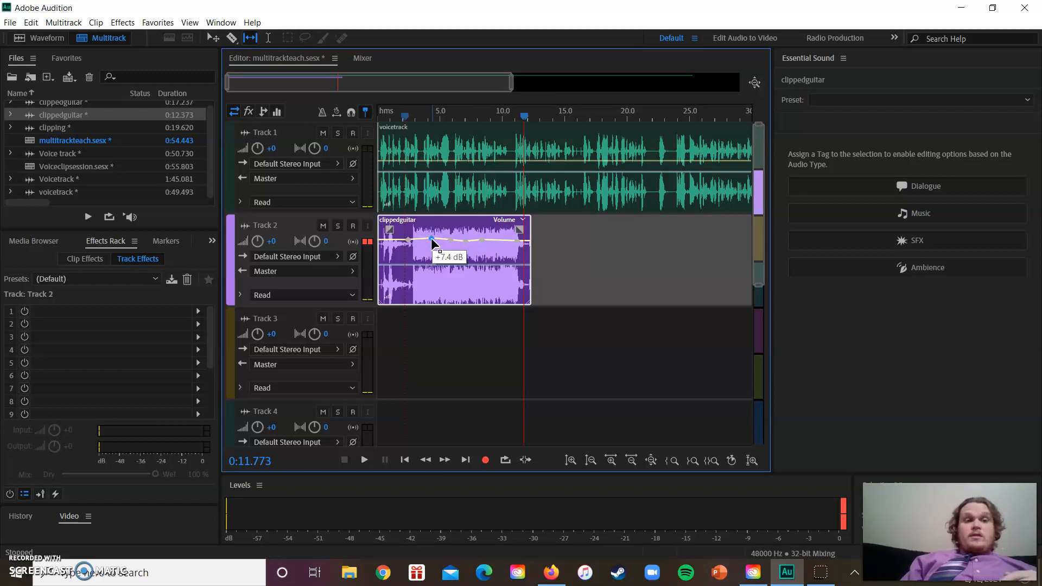
Lower the volume keyframes in the first half of the guitar clip, up to about 0:06.3, leaving the second half loud
left_click_drag(392, 238, 399, 283)
left_click_drag(407, 239, 414, 283)
left_click_drag(431, 239, 439, 283)
left_click_drag(456, 240, 456, 287)
Play the mix from about 0:01.4 and again from about 0:09.2 to check the guitar's volume against the voice
left_click_drag(524, 118, 395, 117)
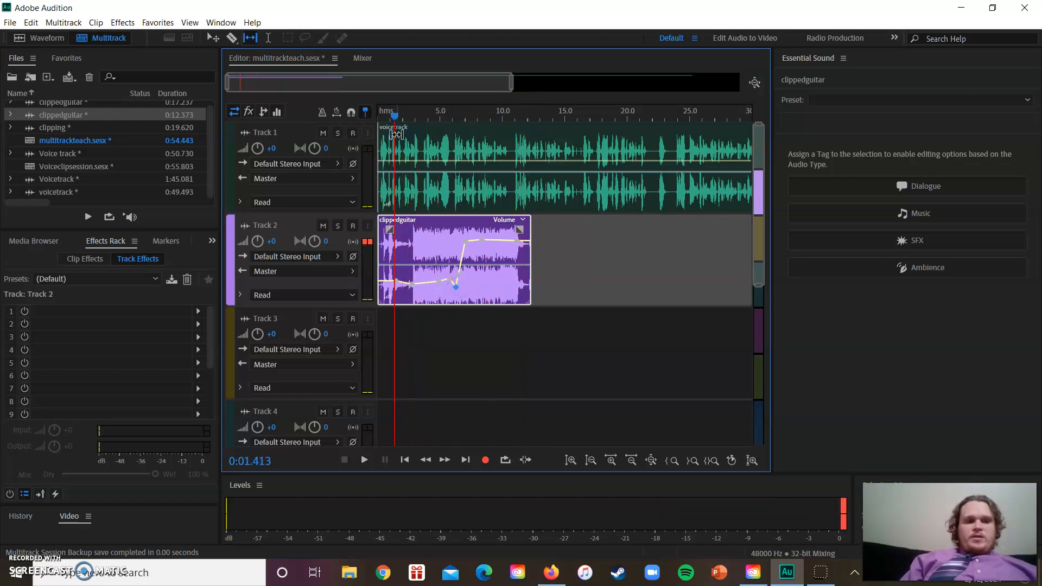
key("space")
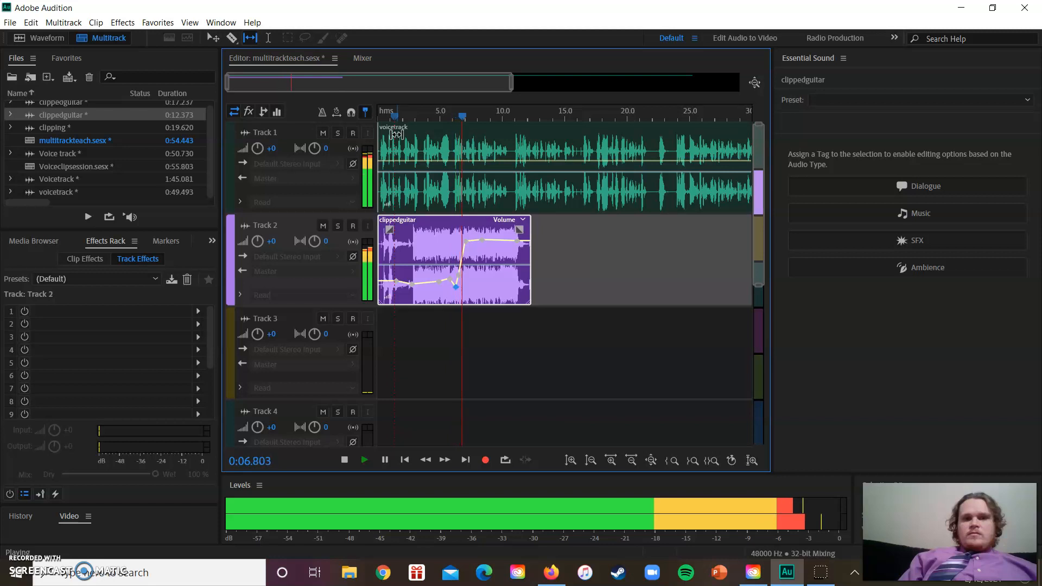
key("space")
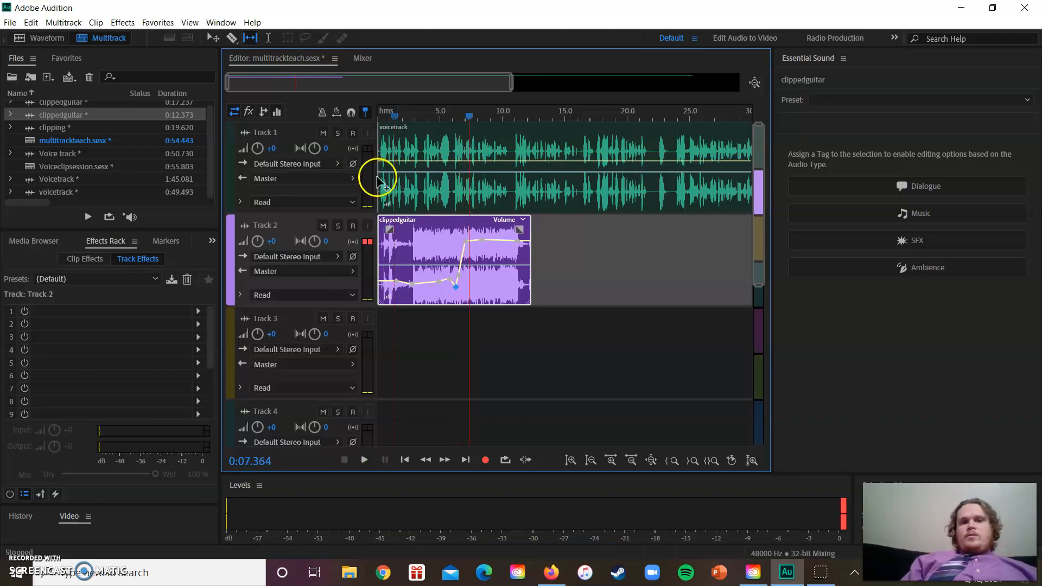
left_click(446, 256)
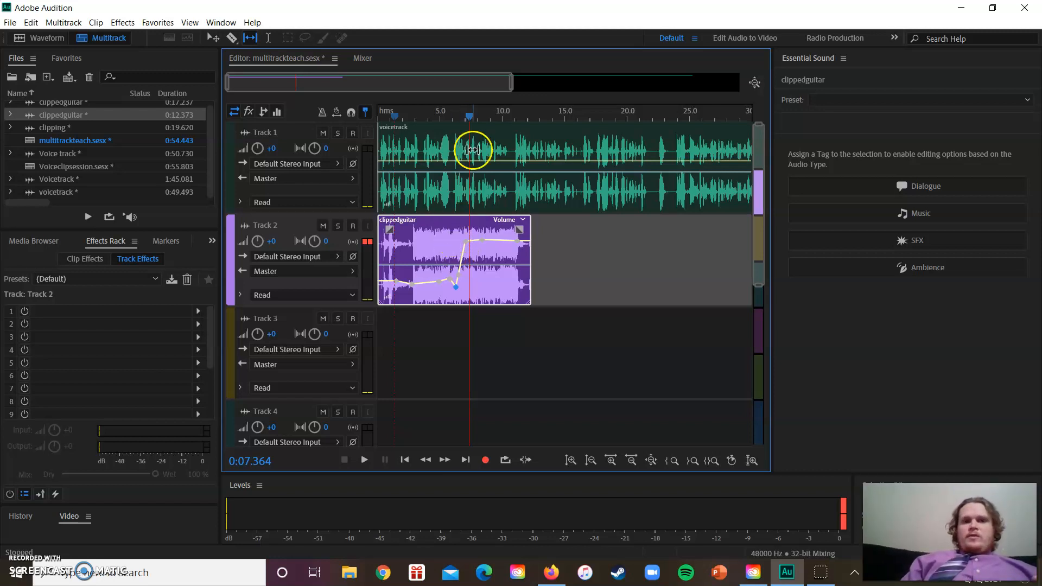
left_click_drag(470, 117, 494, 121)
key("space")
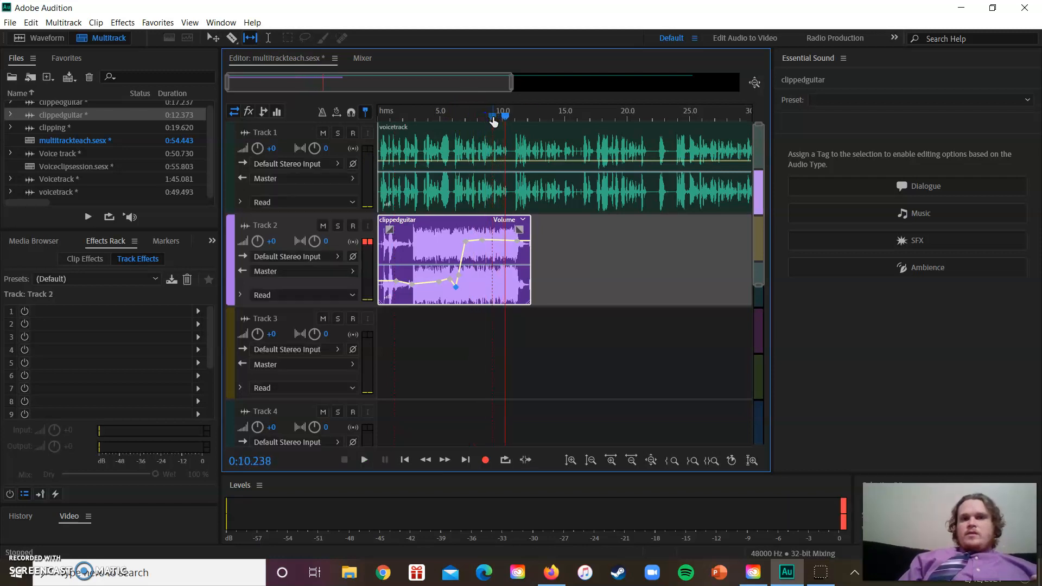
Listen to the voice from about 0:21.1 and move the guitar clip along Track 2 to start there
left_click(641, 117)
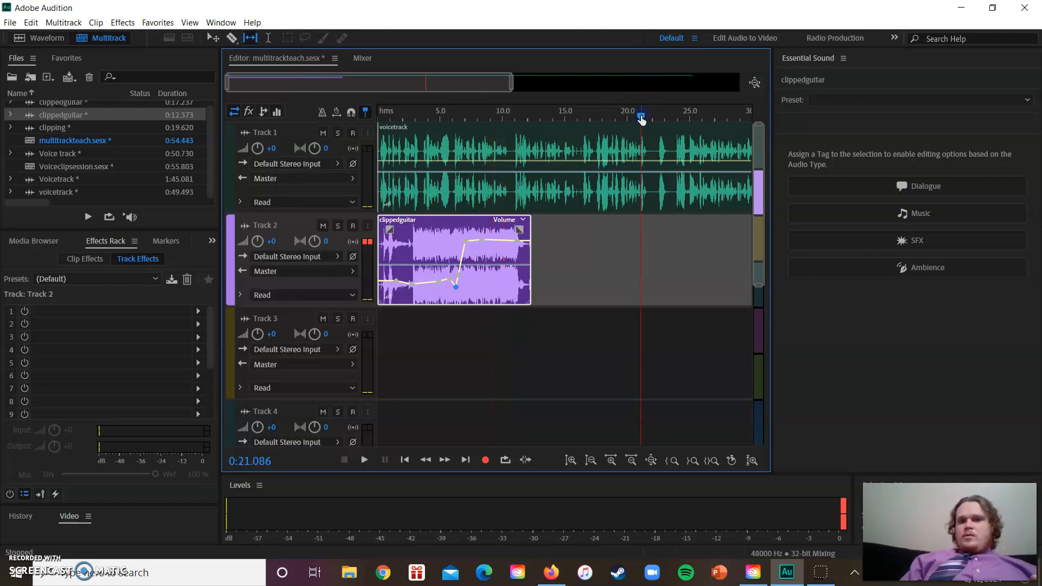
key("space")
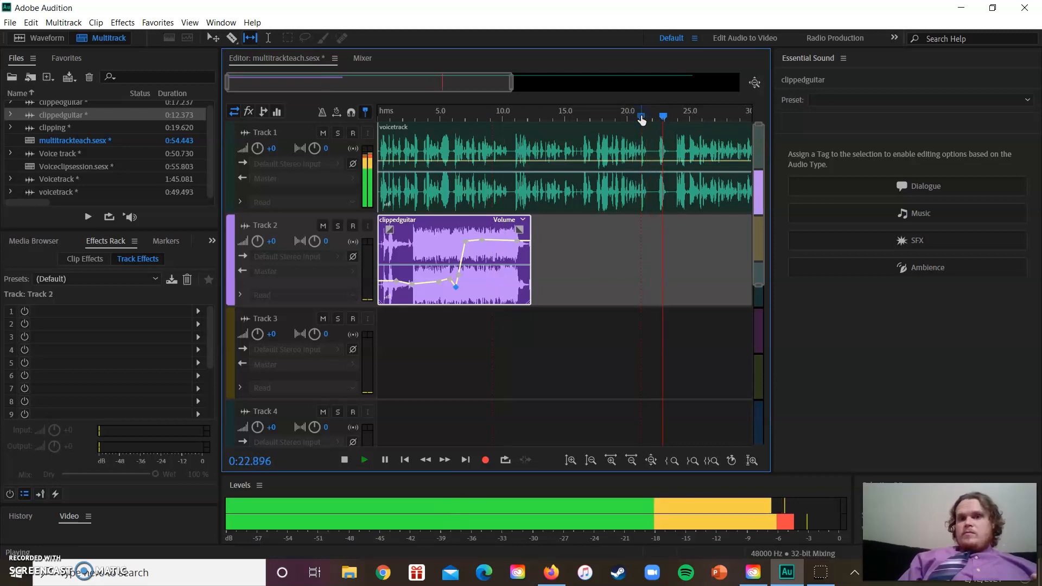
key("space")
left_click(651, 139)
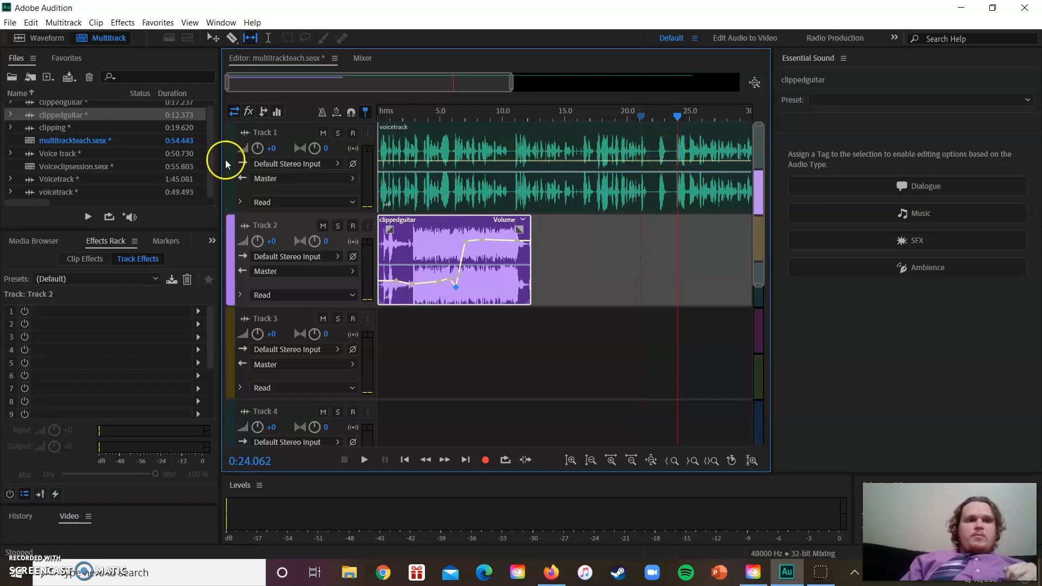
left_click(213, 38)
left_click_drag(434, 238, 704, 266)
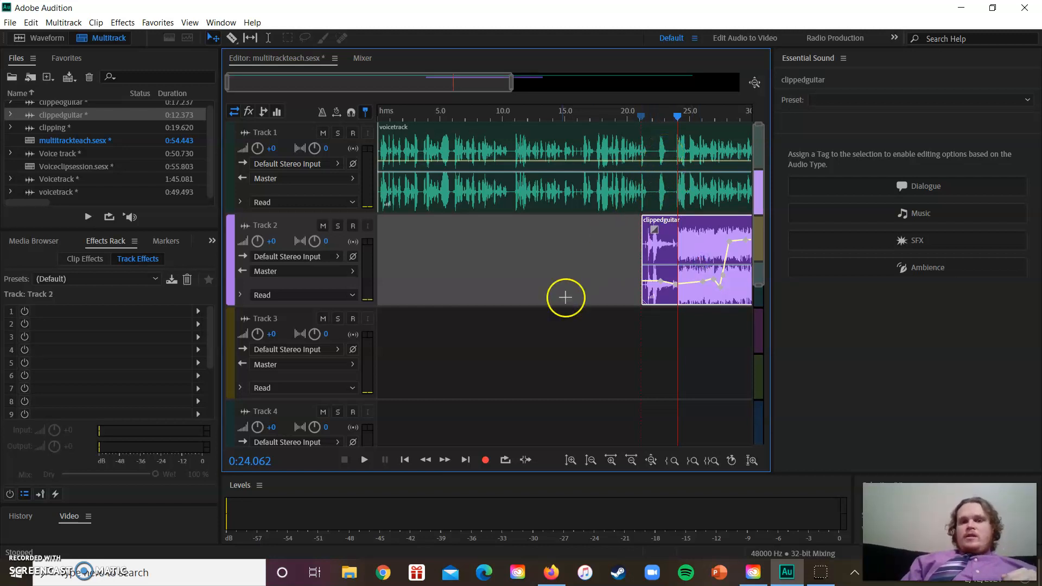
Open the Track 1 voice clip in the waveform editor and delete the isolated sound from about 0:21.9 to 0:23.4
double_click(545, 179)
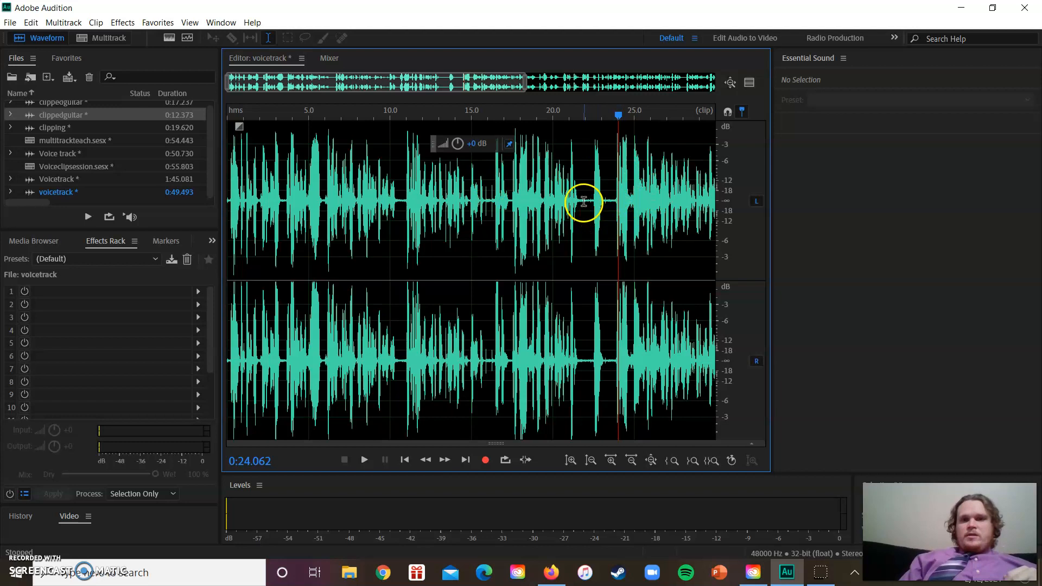
left_click_drag(583, 207, 607, 207)
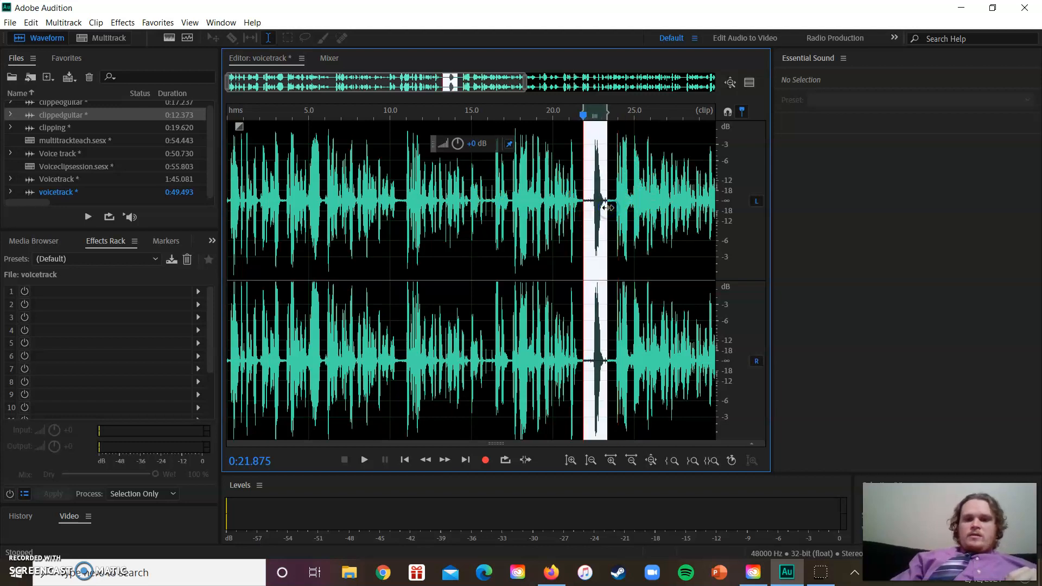
key("Delete")
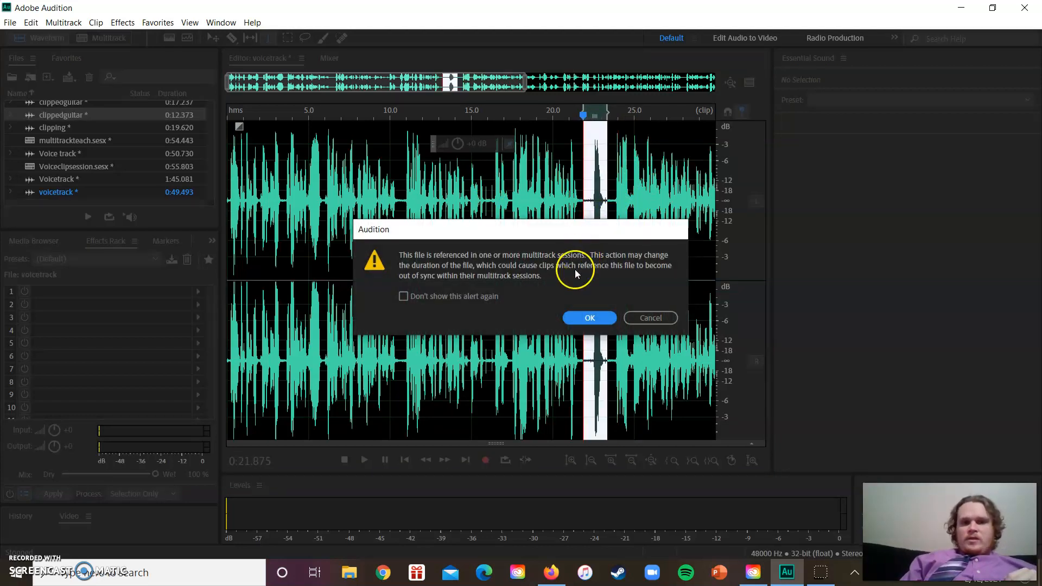
left_click(590, 318)
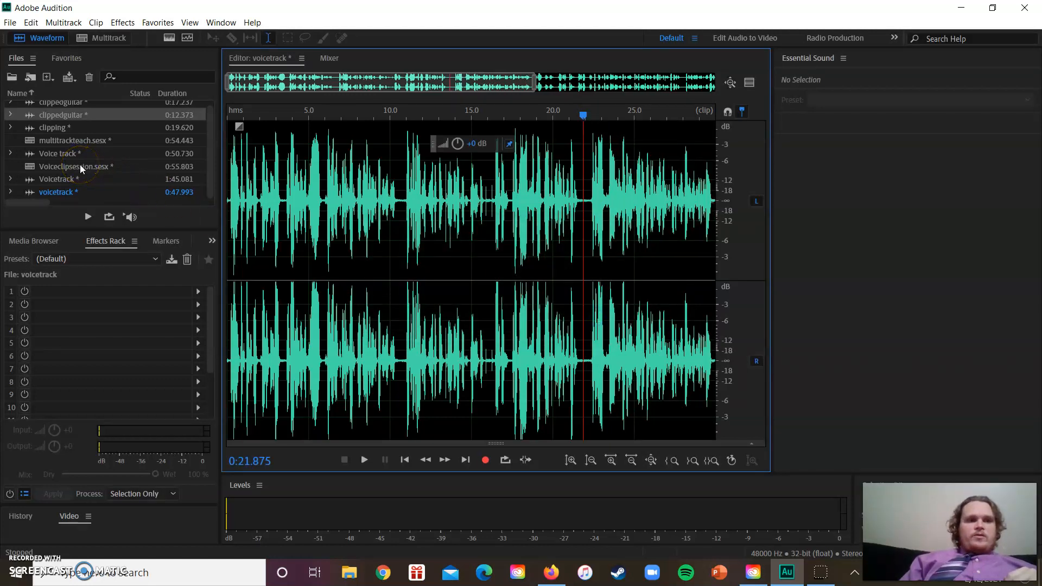
Return to the multitrackteach session and select the voice clip on Track 1 to check the edit
double_click(74, 140)
left_click(87, 140)
left_click(456, 177)
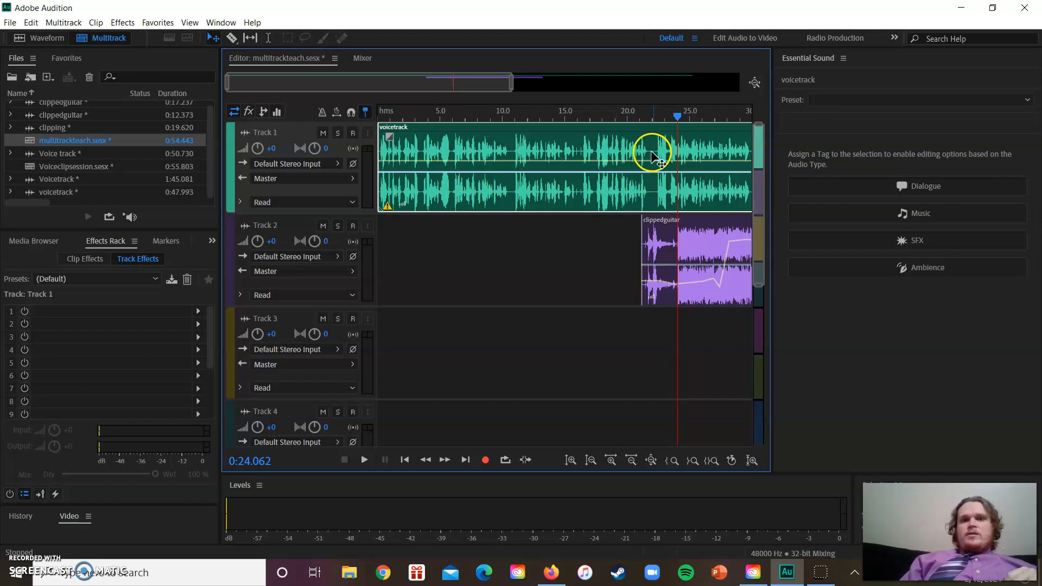
Trim the guitar clip on Track 2 to about 0:21.3–0:22.5 and slip its audio so a louder passage fills the gap in the voice
left_click_drag(687, 239, 592, 242)
mouse_move(700, 263)
left_mouse_down()
mouse_move(582, 261)
mouse_move(671, 253)
mouse_move(658, 254)
left_mouse_up()
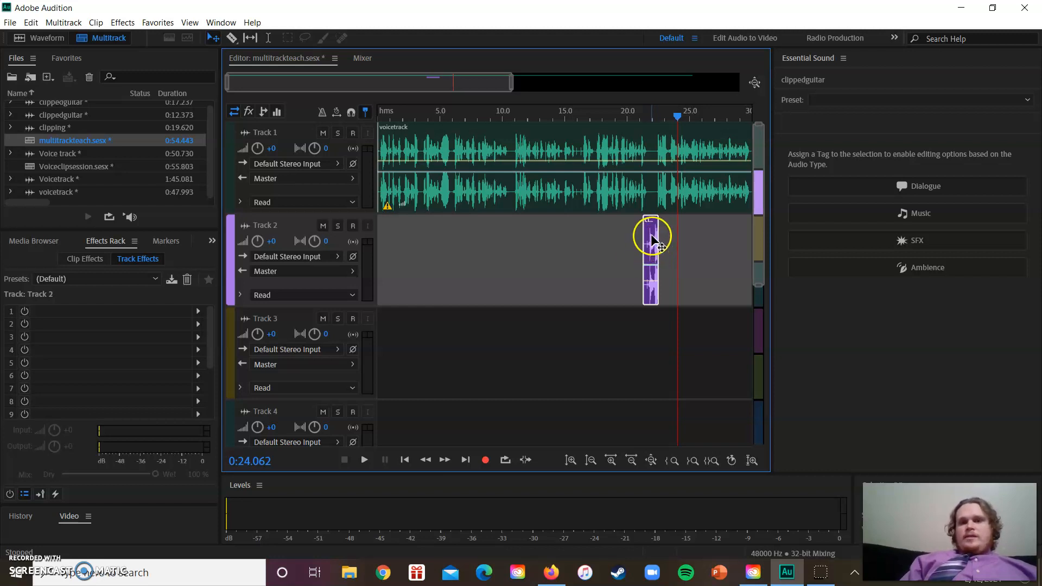
left_click(249, 39)
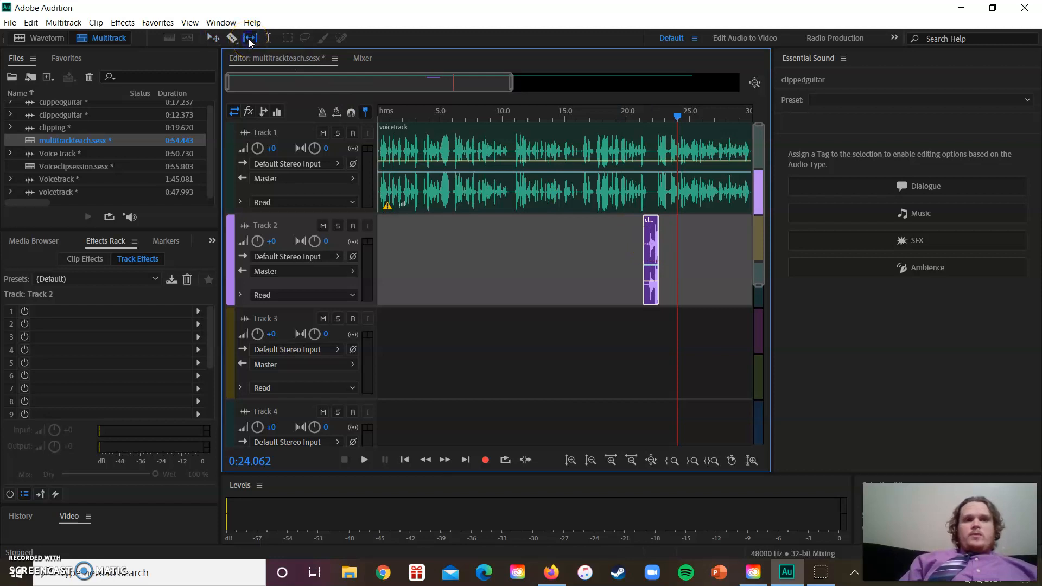
left_click_drag(654, 259, 617, 261)
left_click(656, 244)
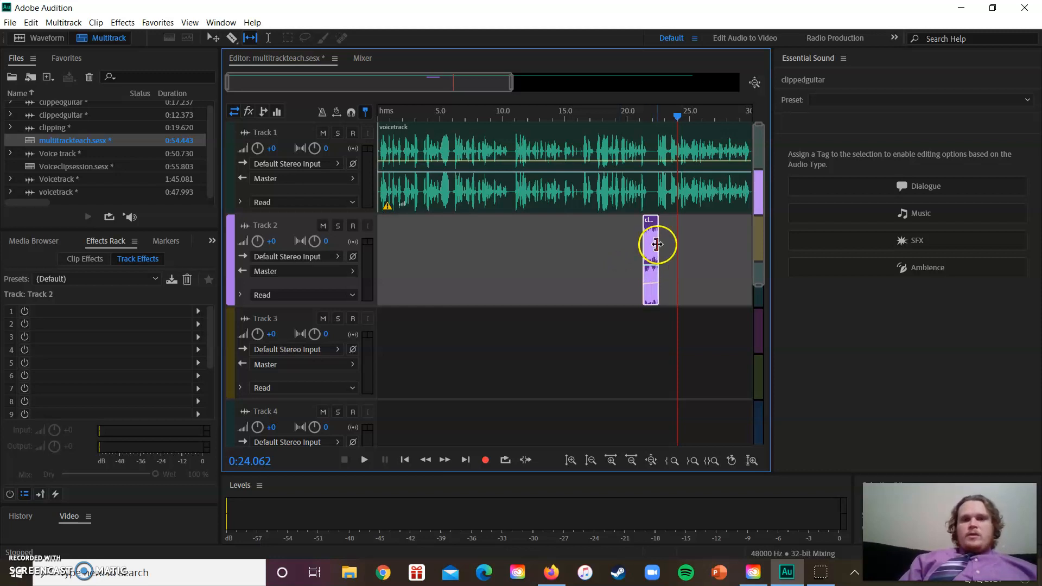
Play the mix from about 0:19.1 and again from 0:20.7 to check the short guitar clip, raising the system volume to 60 in between
left_click_drag(676, 117, 616, 122)
key("space")
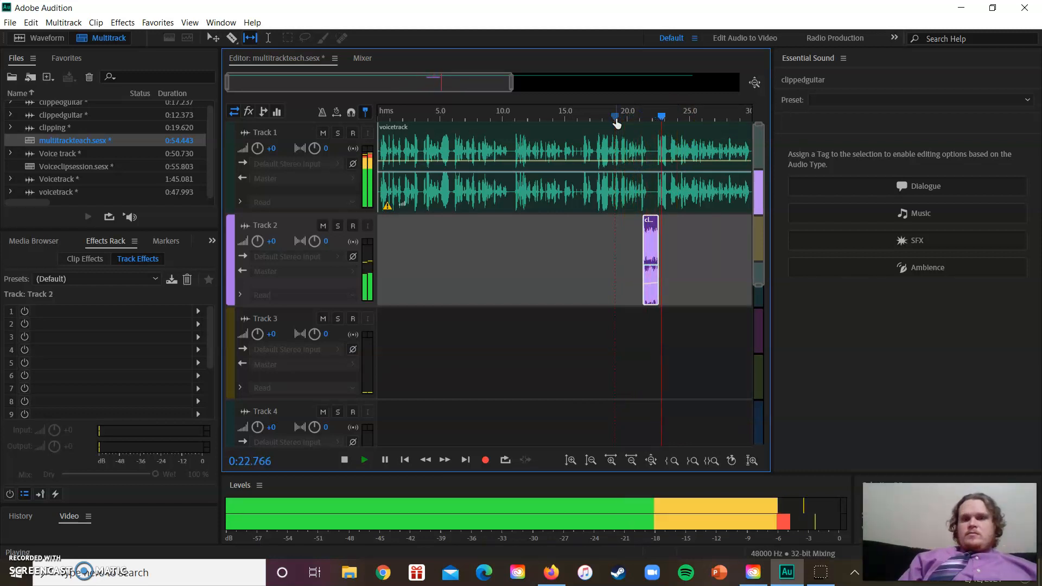
key("space")
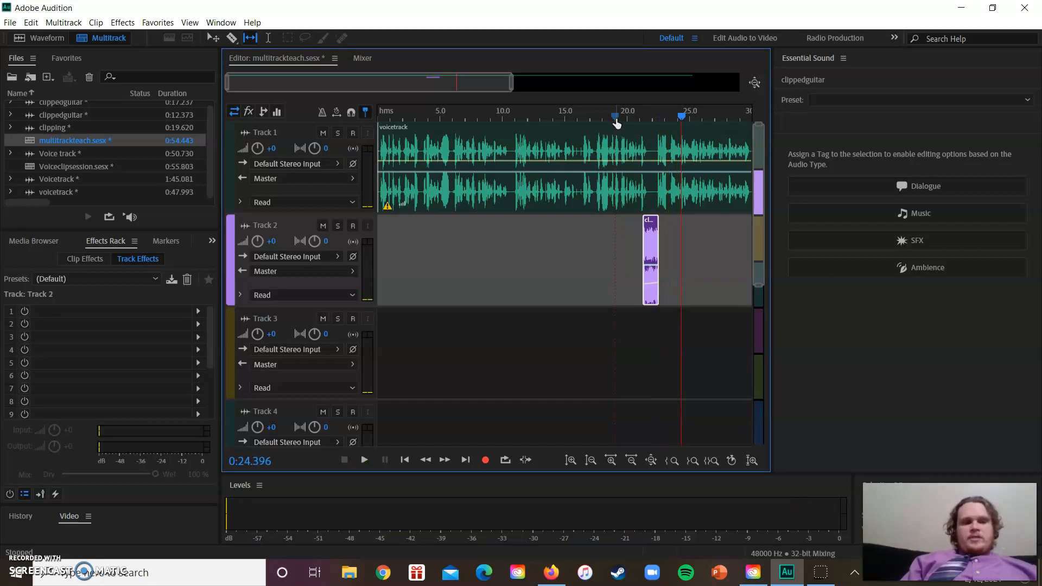
key("XF86AudioRaiseVolume")
key("XF86AudioRaiseVolume")
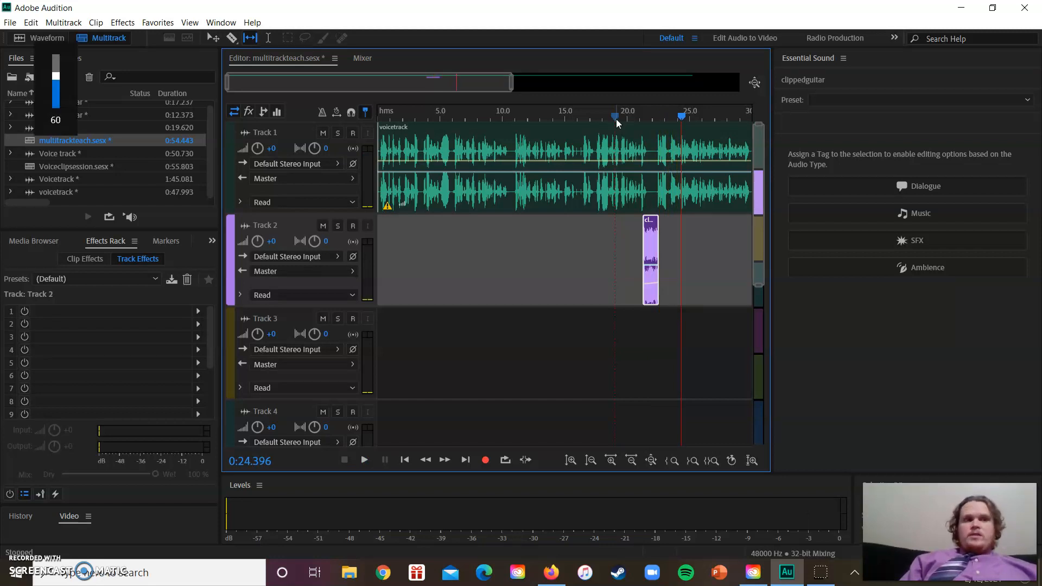
left_click_drag(679, 117, 634, 120)
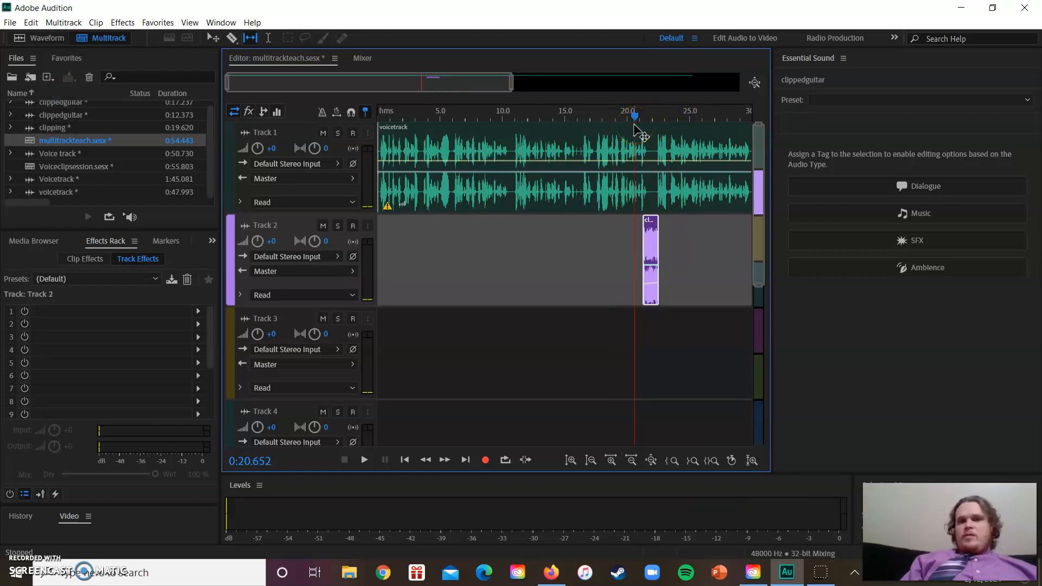
key("space")
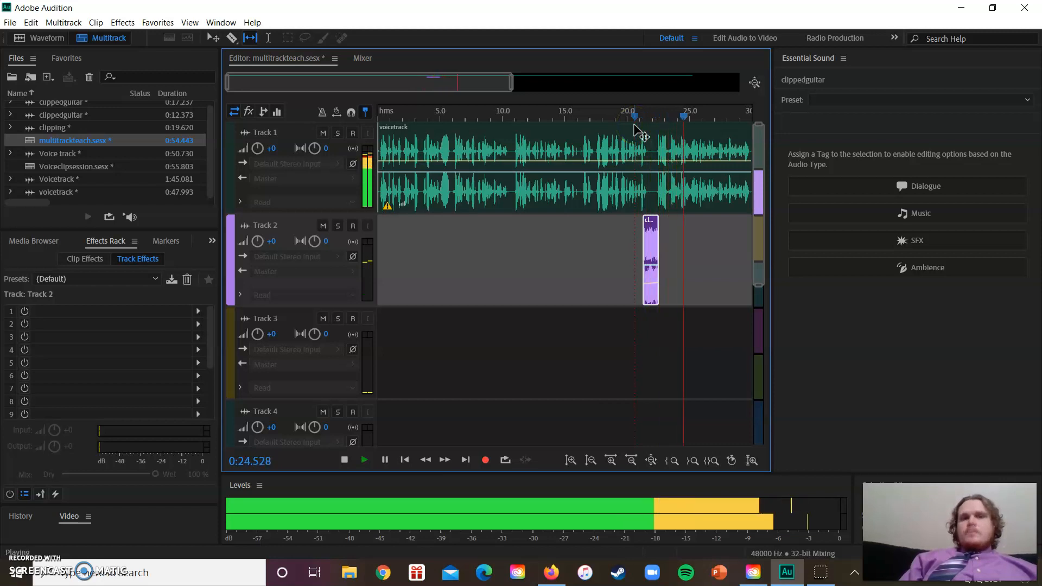
key("space")
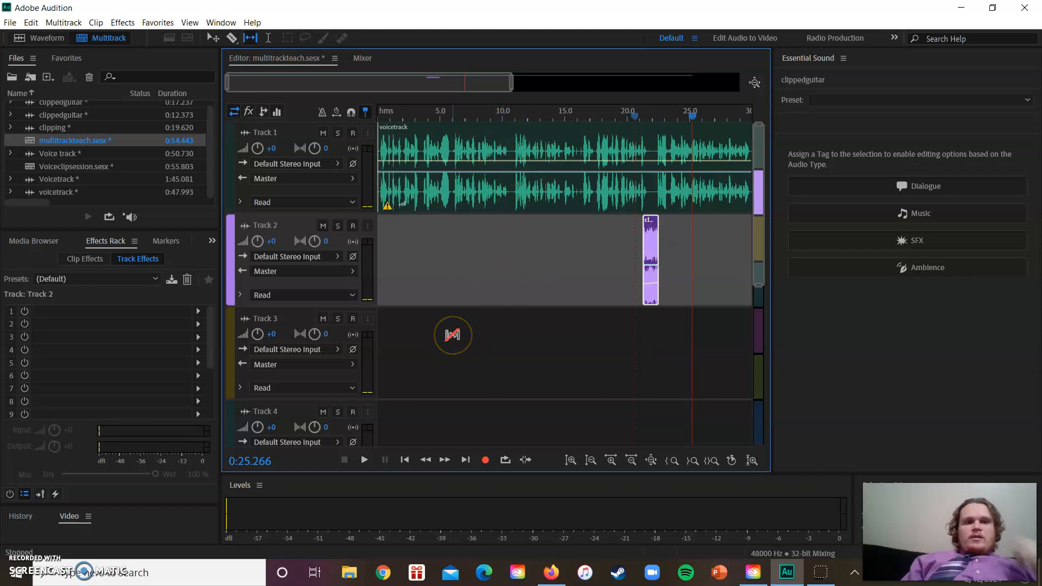
Solo Track 2, play it from about 0:17.6 to hear the guitar alone, and turn the solo off again
left_click(337, 226)
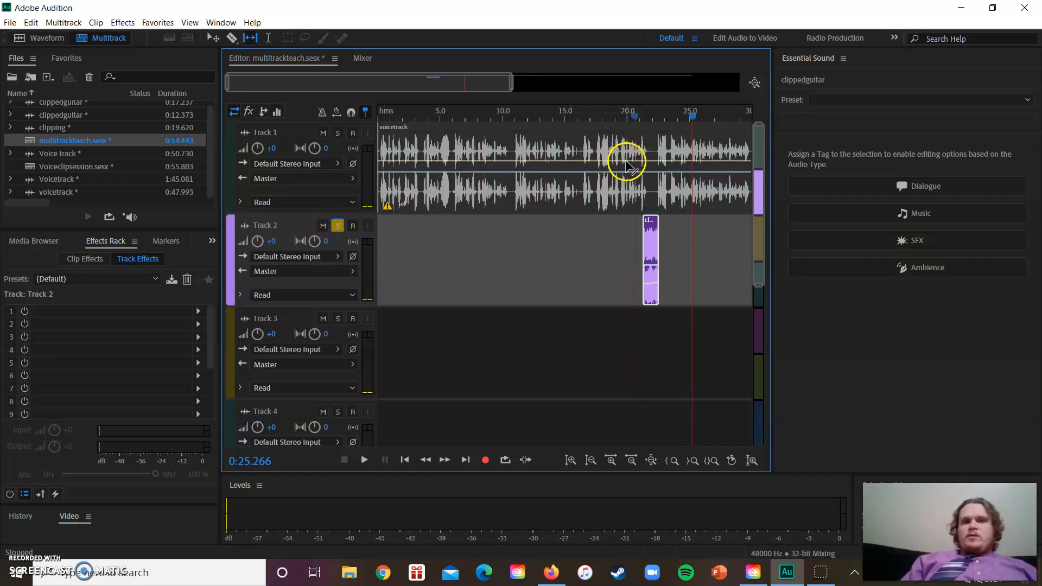
left_click(648, 112)
left_click_drag(647, 120, 597, 126)
key("space")
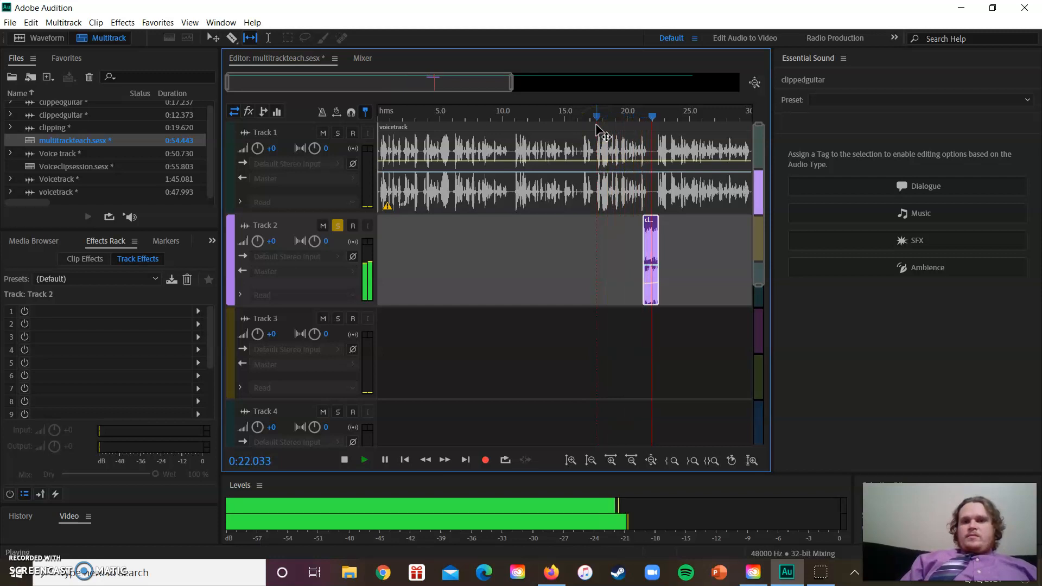
key("space")
left_click(337, 226)
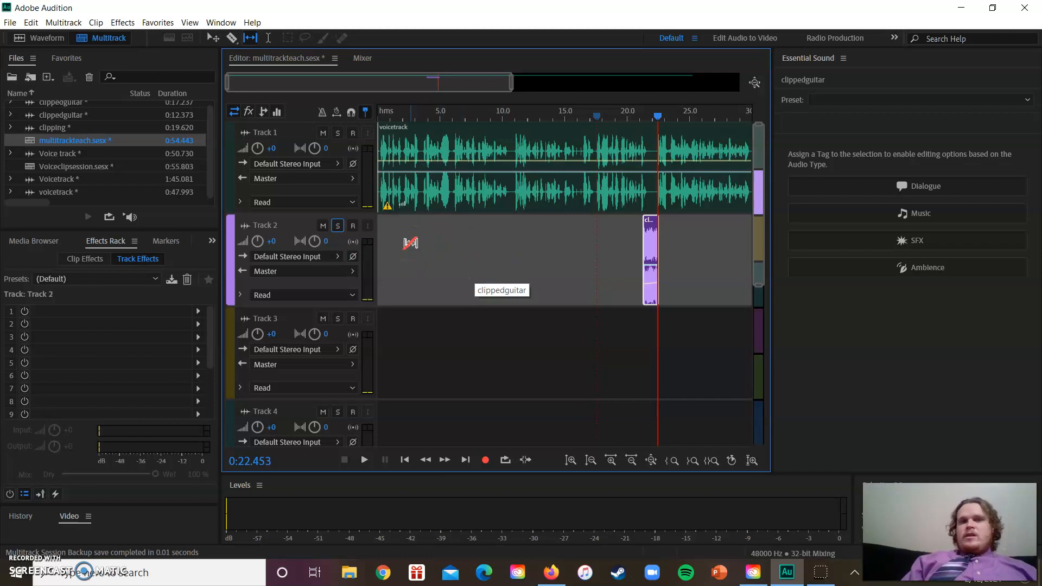
Mute Track 2 and unmute it again
left_click(326, 227)
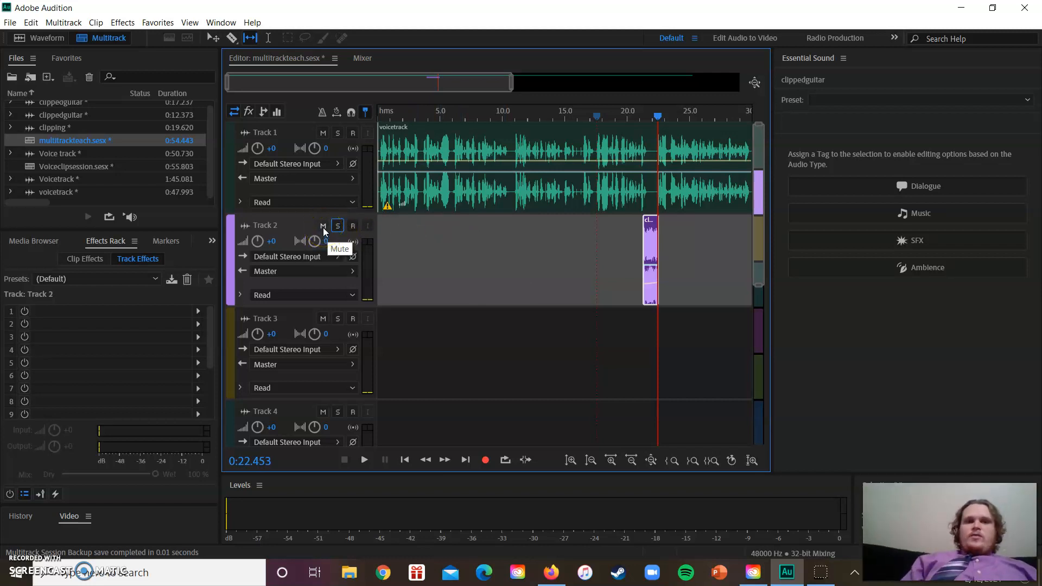
left_click(324, 226)
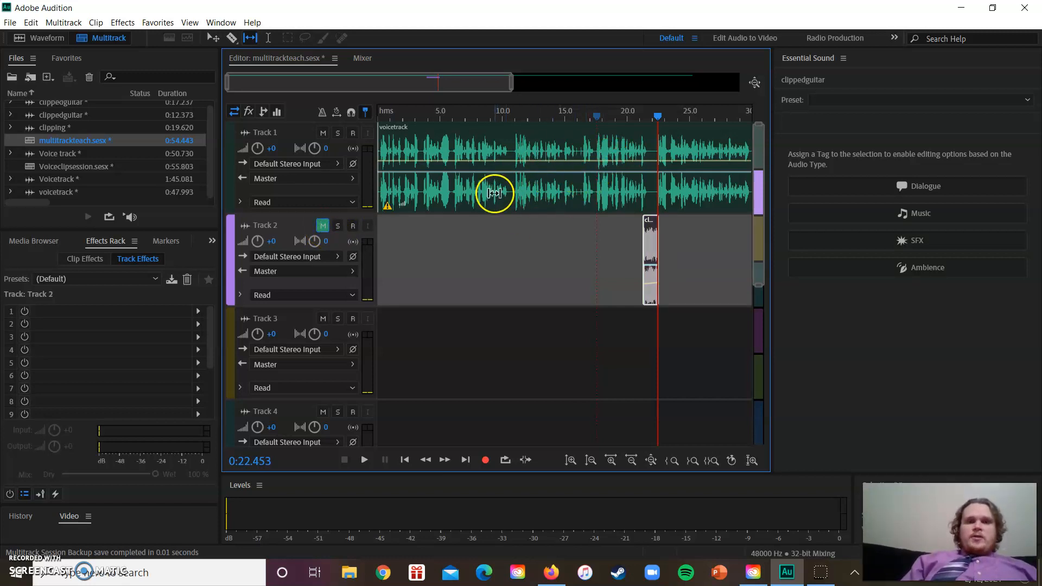
left_click(323, 227)
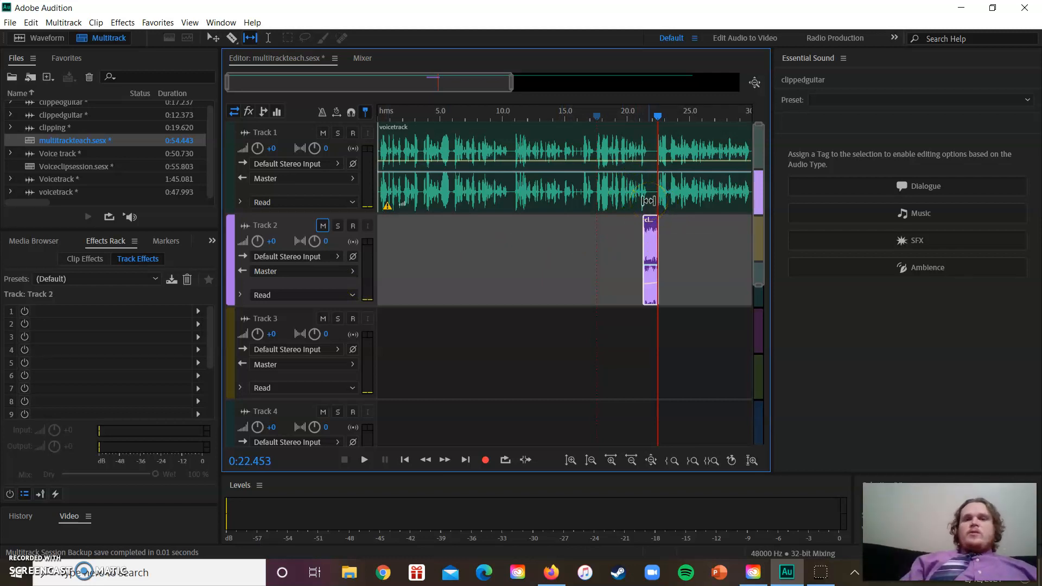
Extend both ends of the guitar clip on Track 2 to restore its full length, starting at about 0:18.4
left_click_drag(643, 238, 595, 242)
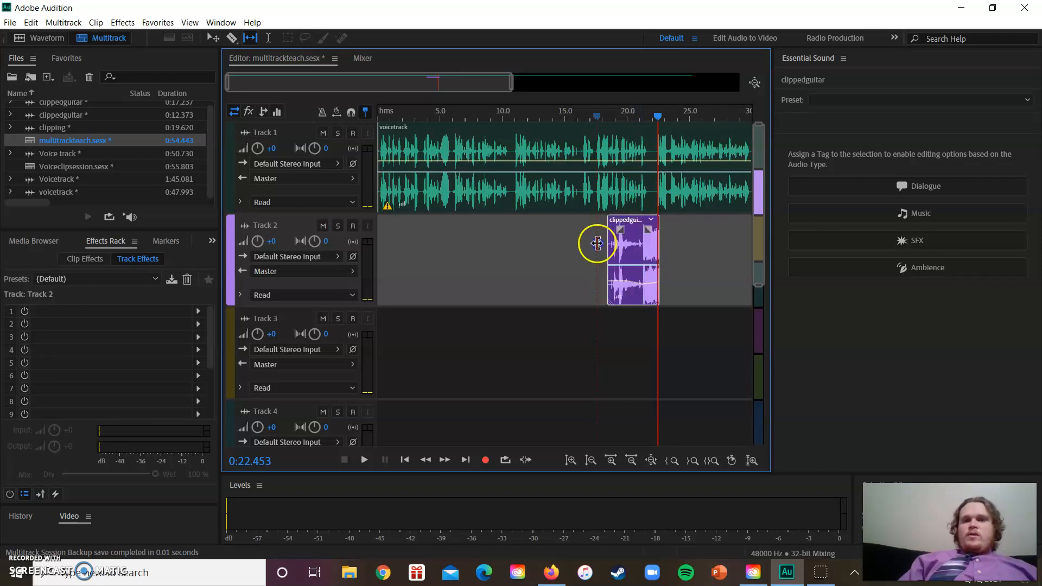
left_click(658, 251)
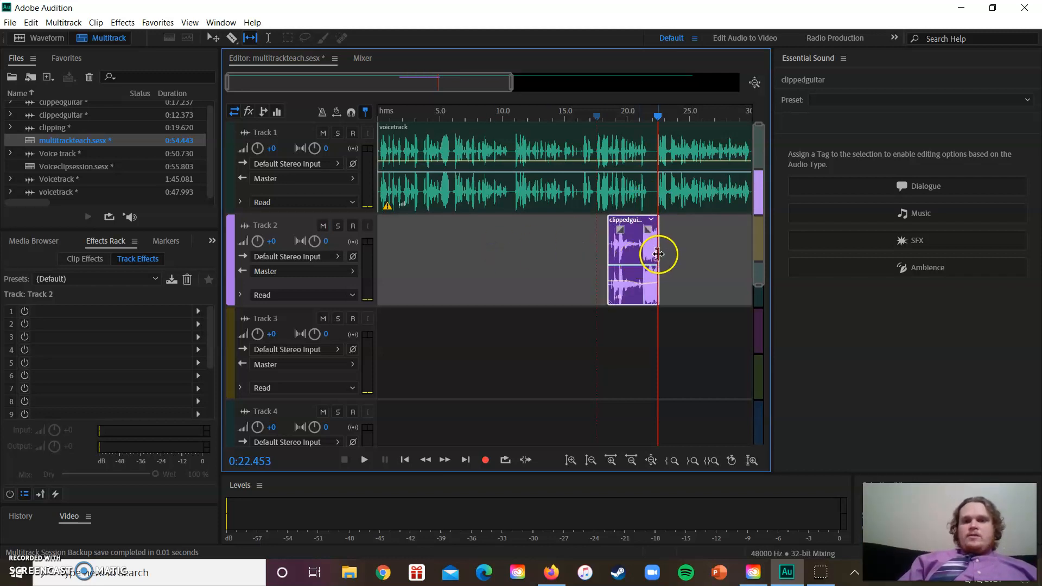
left_click_drag(658, 251, 755, 248)
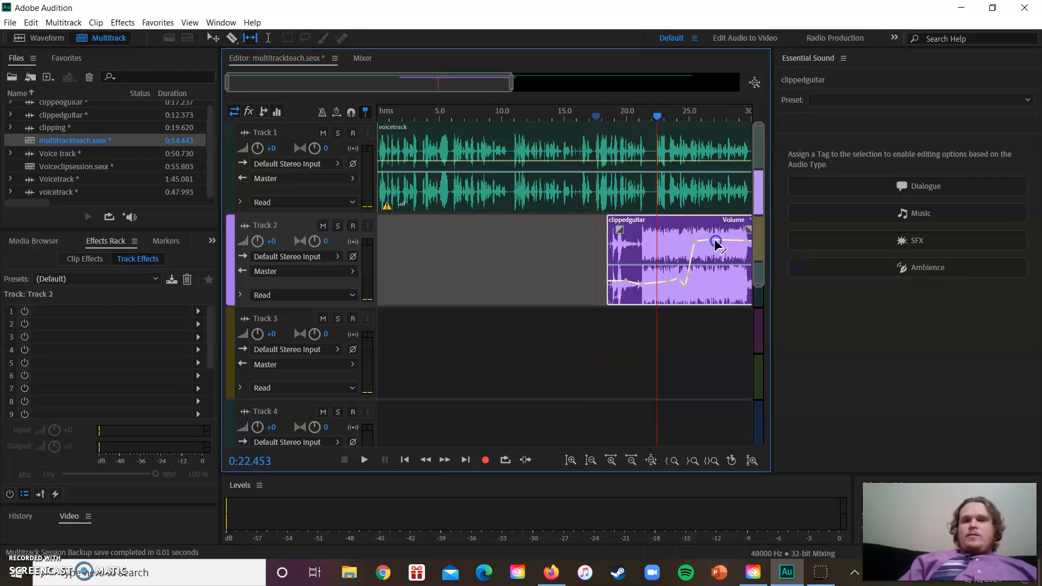
Move the full guitar clip on Track 2 to the session start and back along the track to begin at about 0:10.4
left_click_drag(675, 216, 435, 227)
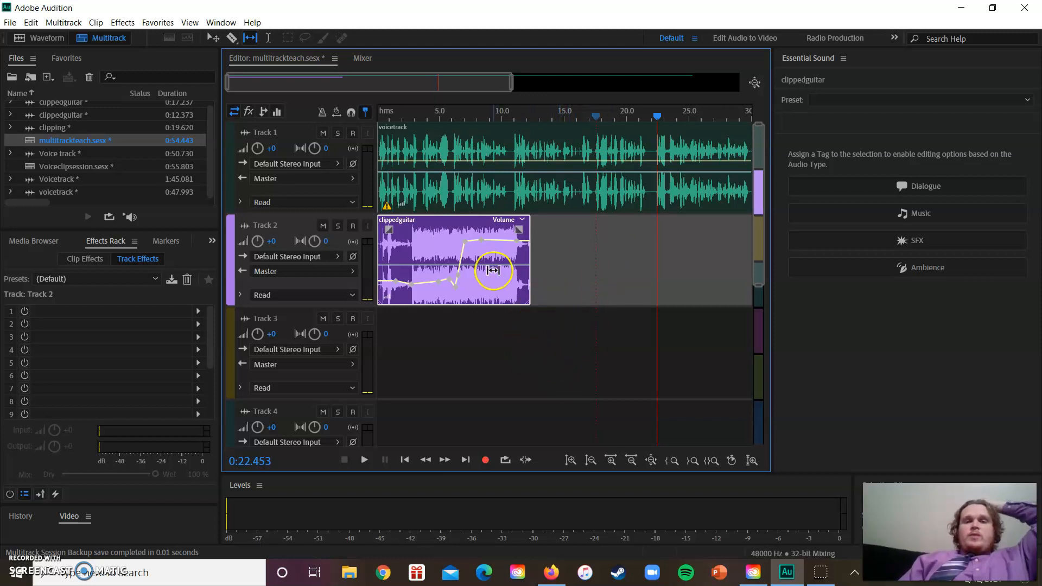
right_click(455, 224)
left_click_drag(454, 224, 585, 237)
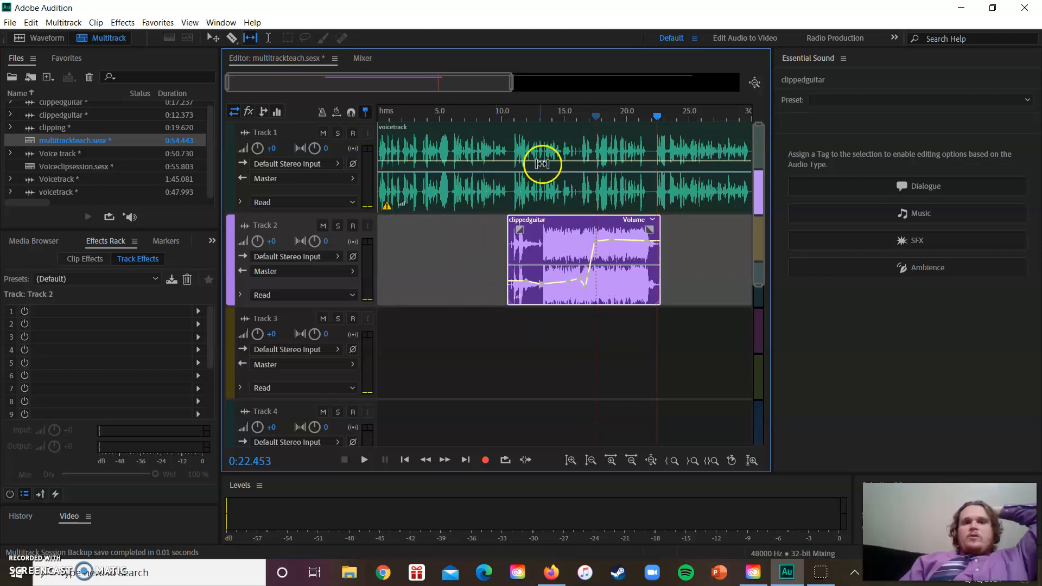